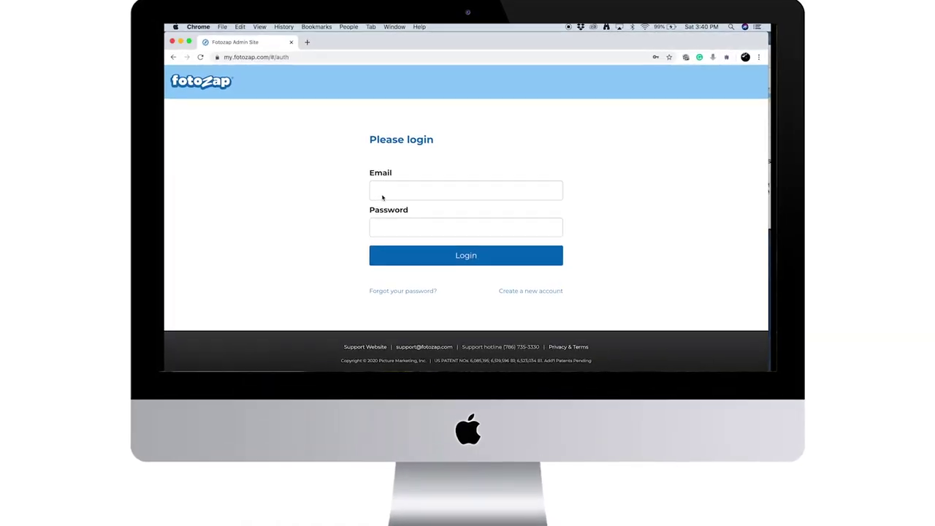
Log in to the admin site with the saved account e-mail and password
click(379, 203)
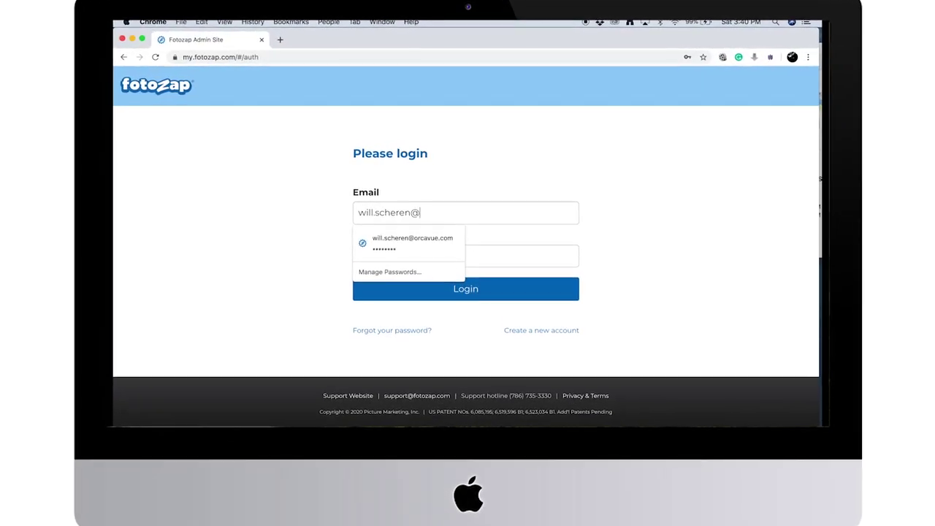
key(Tab)
text(•••)
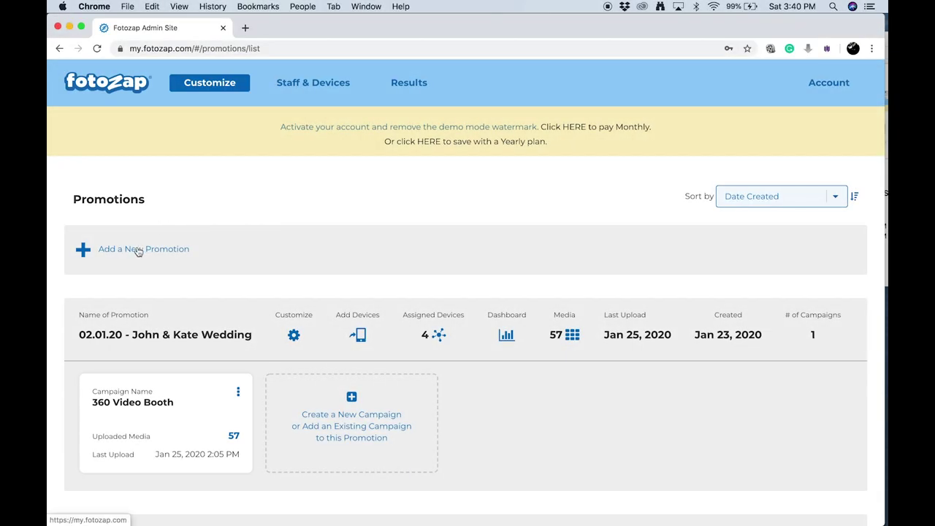
Create the promotion '02.02.20 - John & Kate Wedding' and add a '360 Video Booth' campaign to it
click(139, 250)
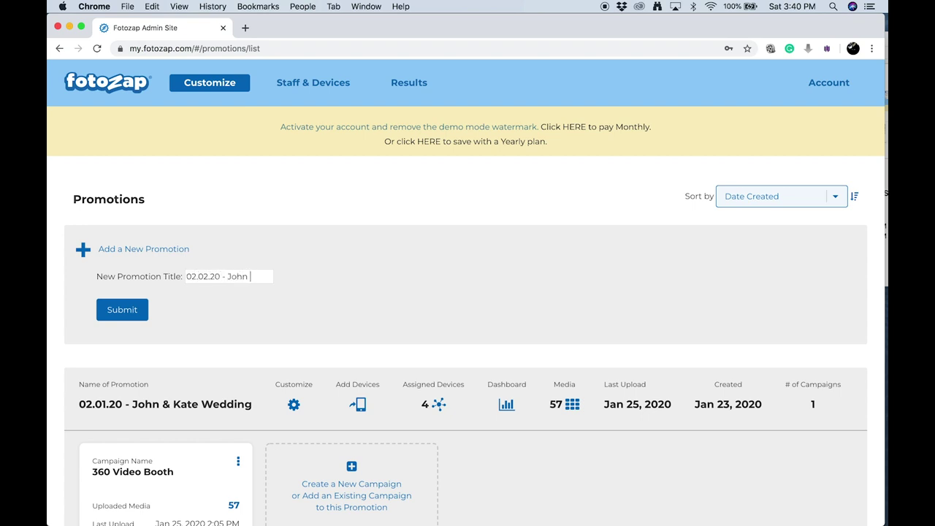
text(ate Wedding)
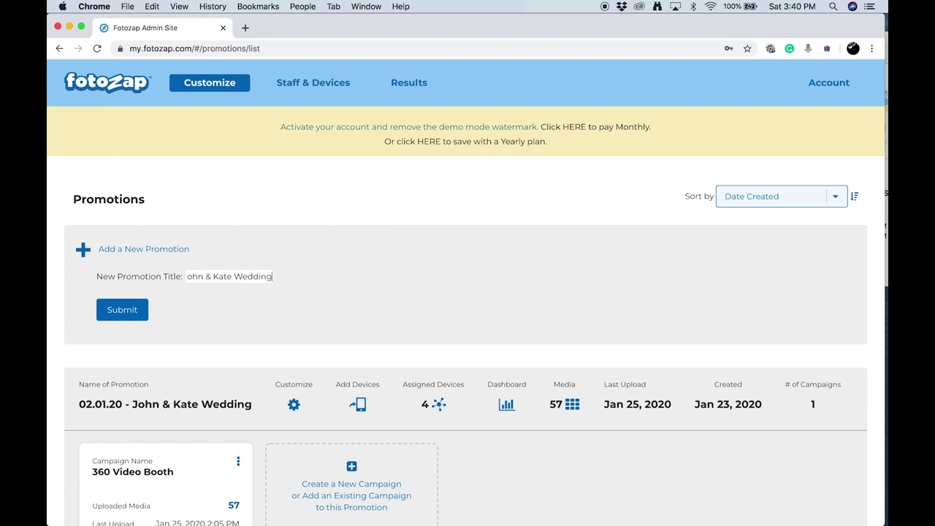
click(119, 309)
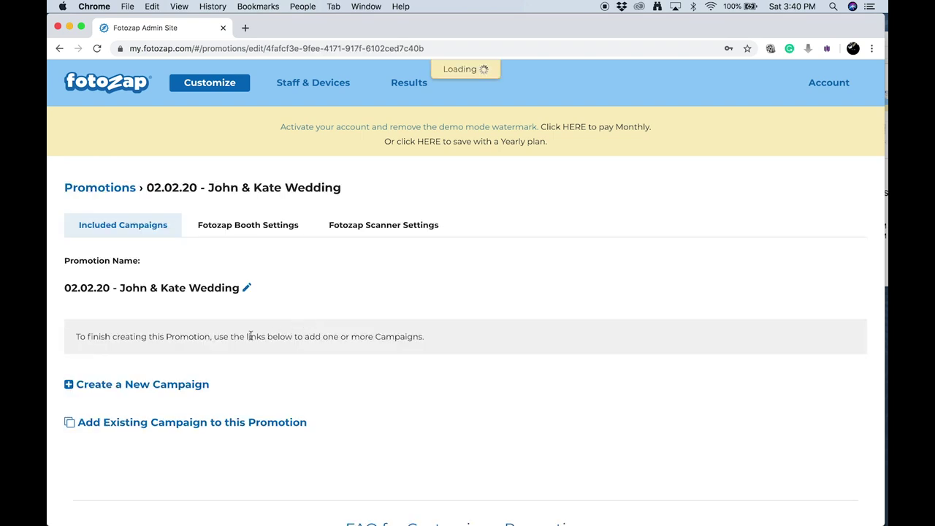
click(191, 386)
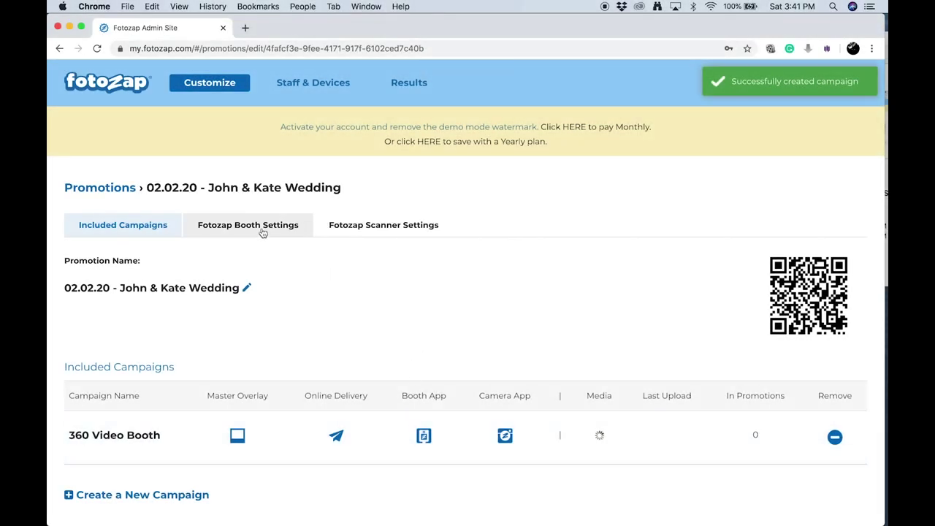
In Fotozap Booth Settings, upload 1SelectionScreenBackground.jpg as the landscape Selection Screen background
click(261, 226)
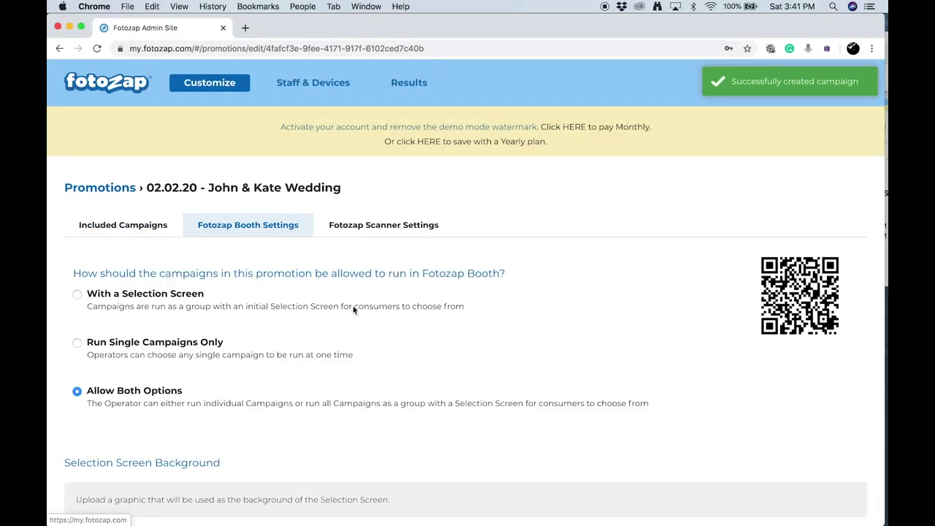
scroll(356, 312, down, 1)
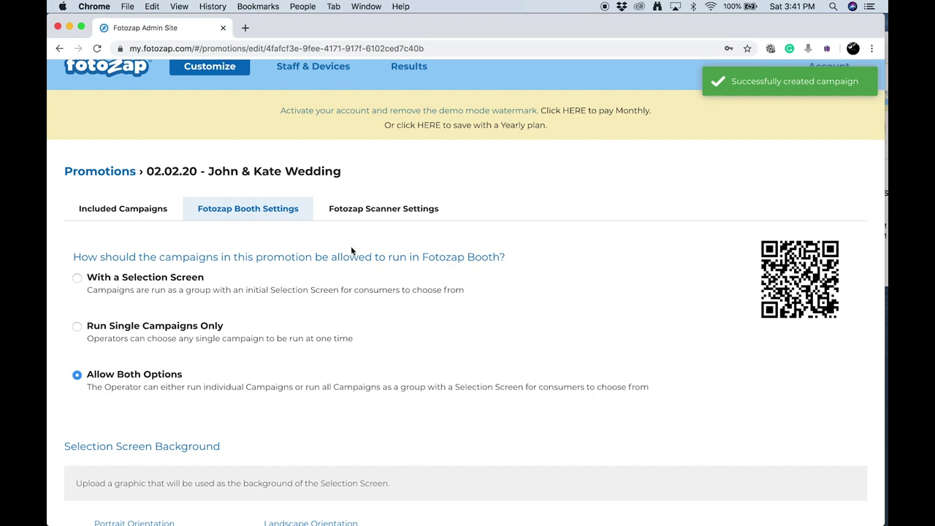
scroll(387, 362, down, 3)
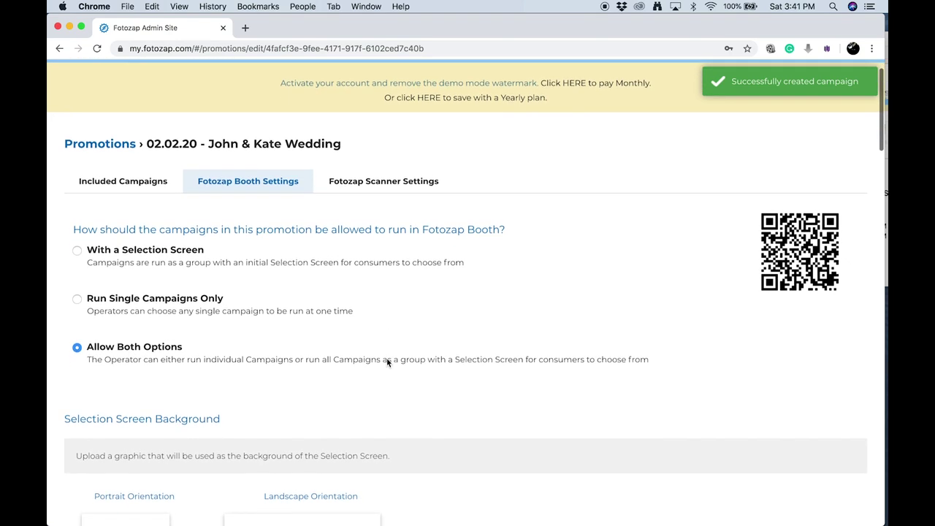
scroll(239, 373, down, 5)
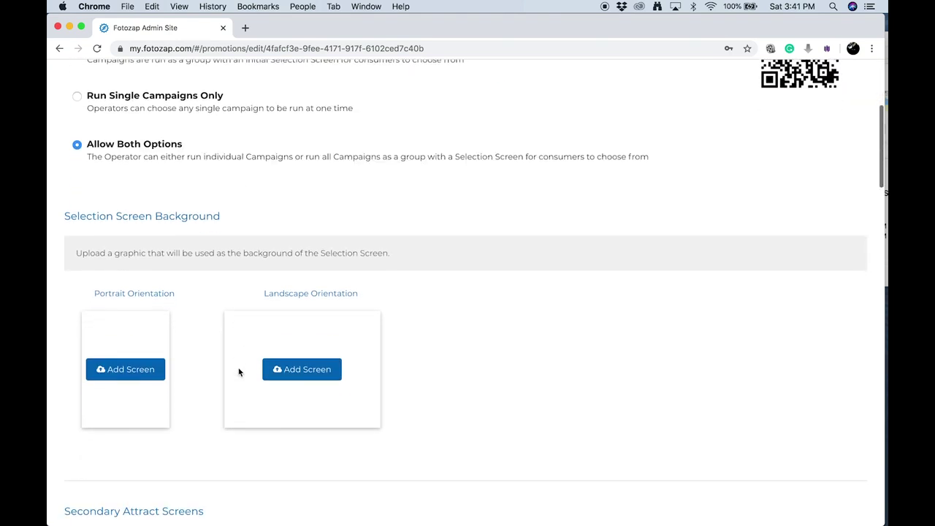
scroll(173, 343, down, 2)
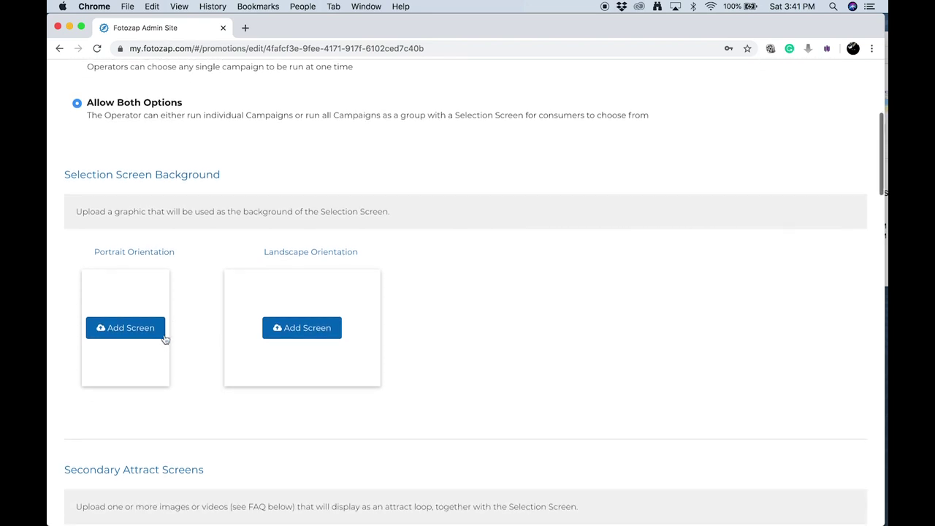
click(301, 327)
click(386, 83)
click(649, 319)
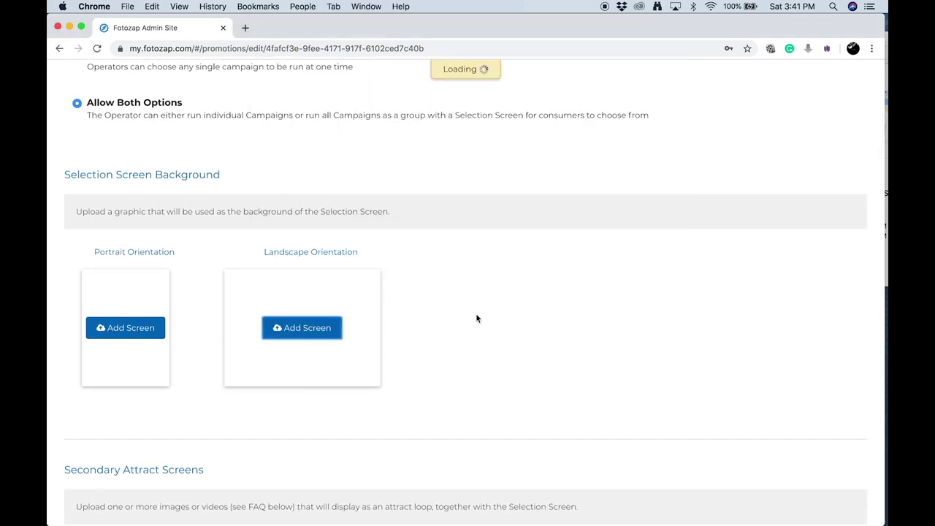
scroll(590, 307, down, 10)
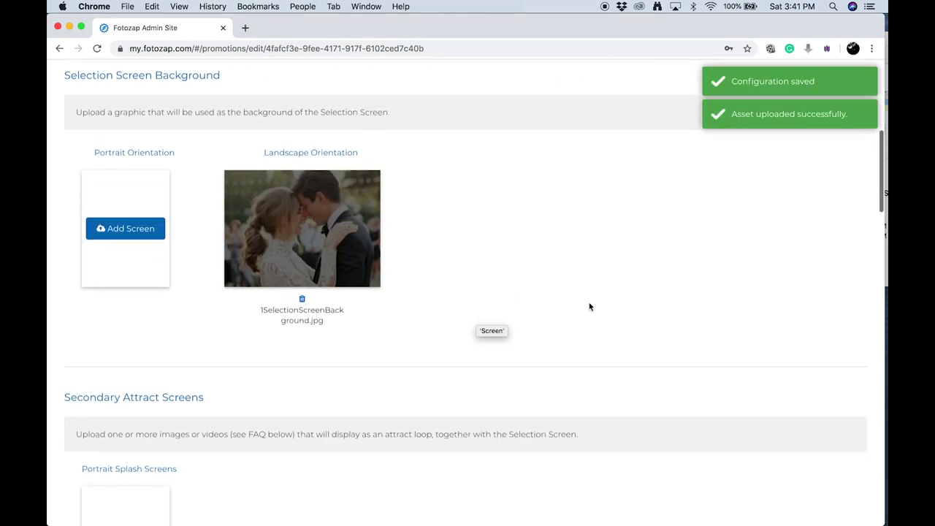
scroll(589, 307, down, 4)
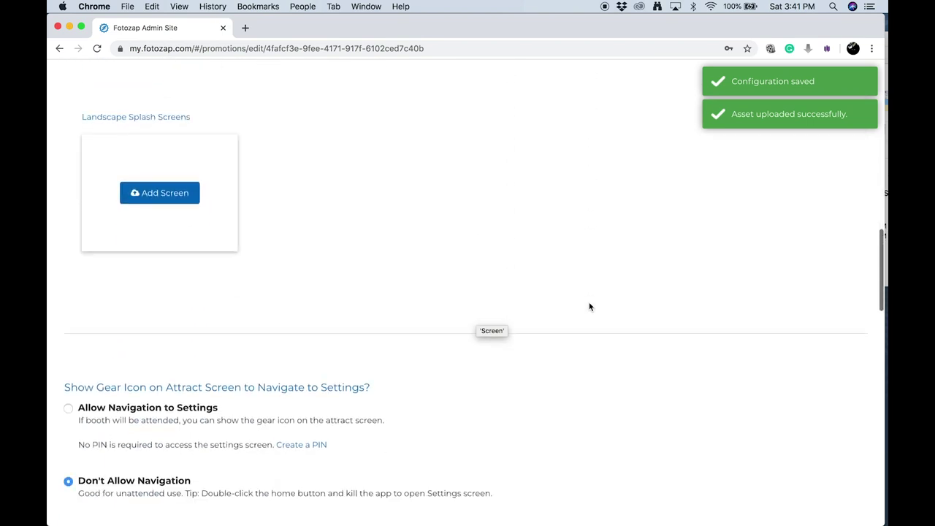
scroll(589, 306, down, 1)
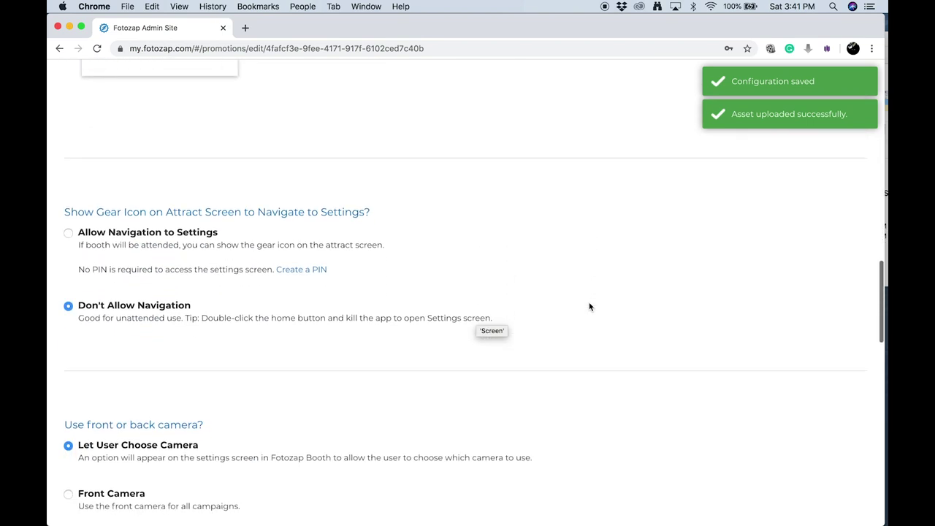
Allow navigation to the booth settings, protected by a newly saved access PIN
click(161, 234)
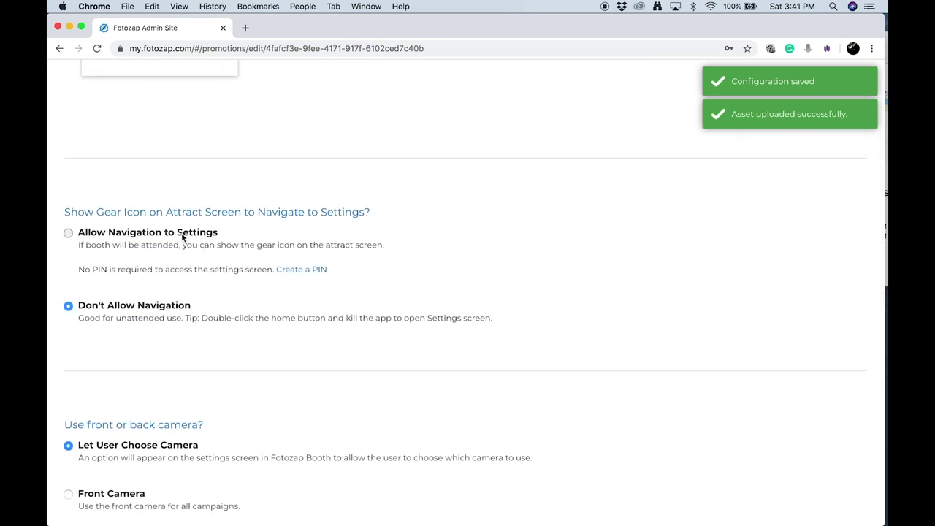
click(286, 270)
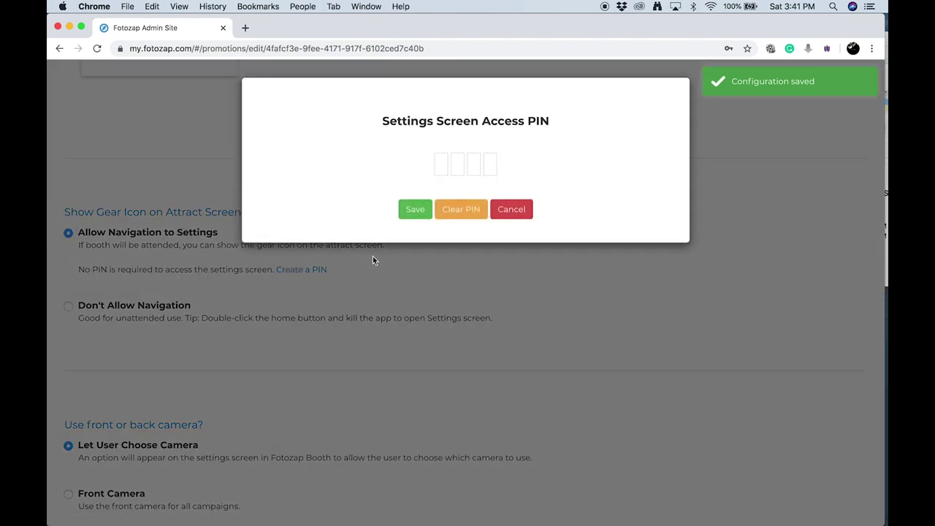
text(1234)
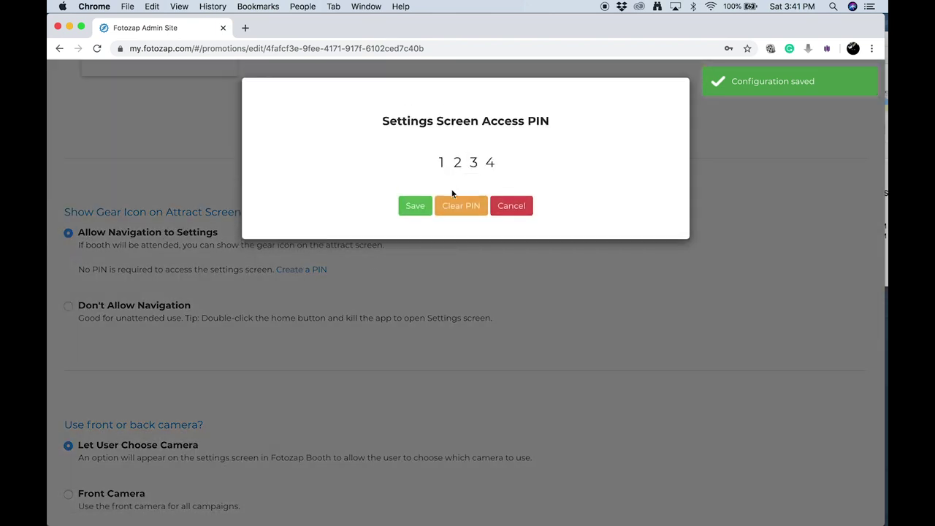
click(416, 205)
Make the booth use the Back Camera and require Landscape orientation
scroll(401, 398, down, 3)
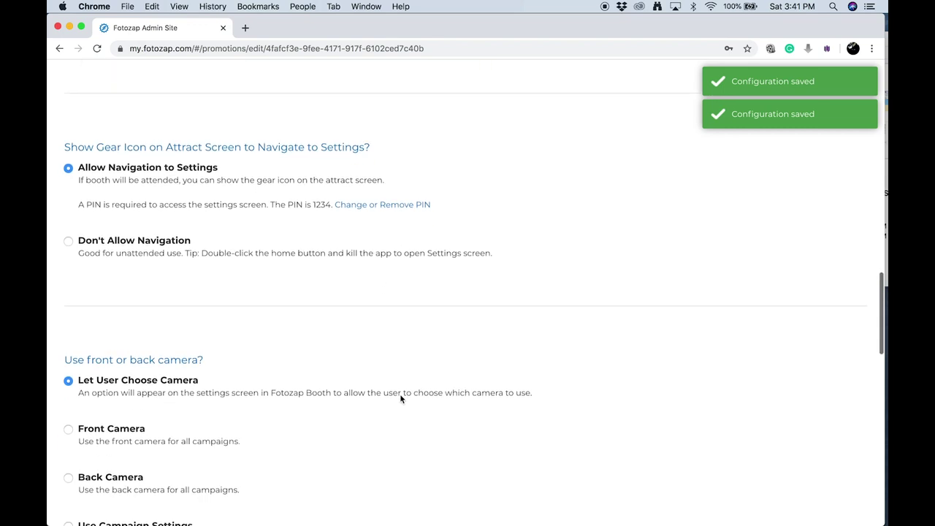
scroll(400, 399, down, 5)
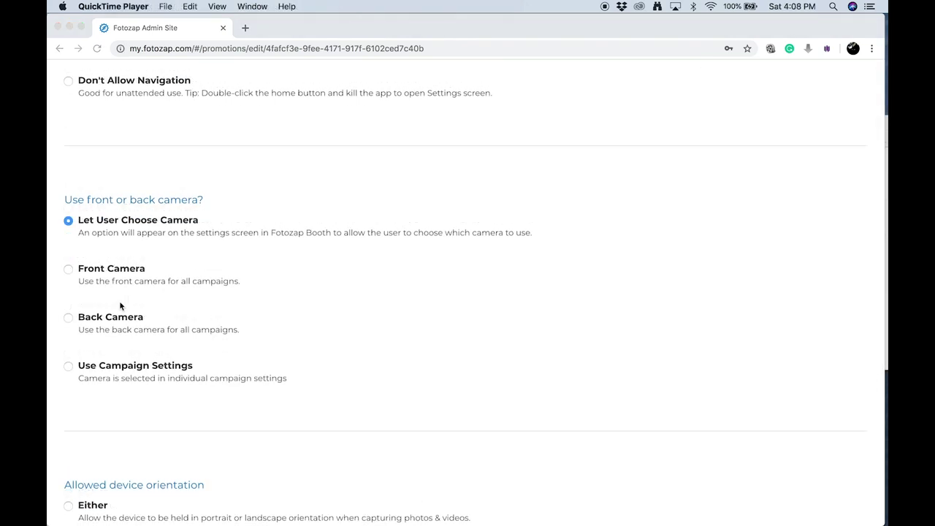
scroll(119, 304, down, 2)
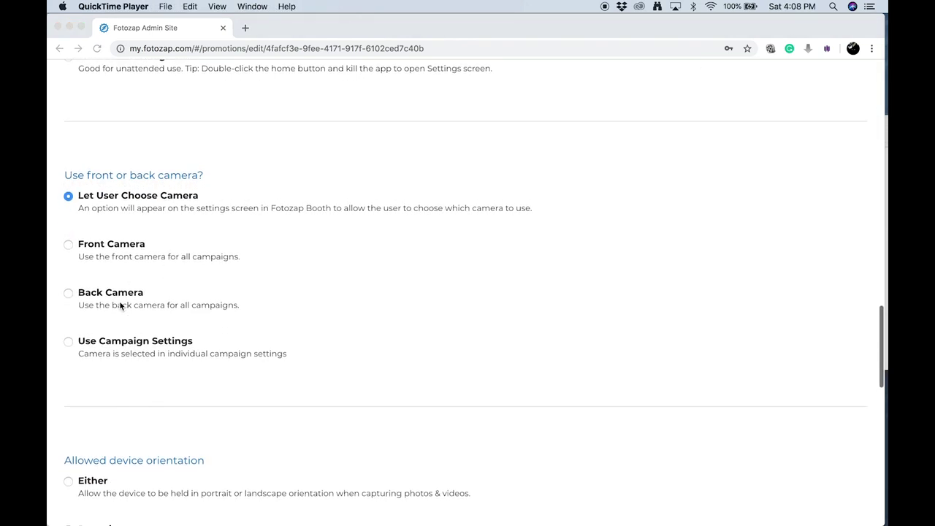
click(157, 303)
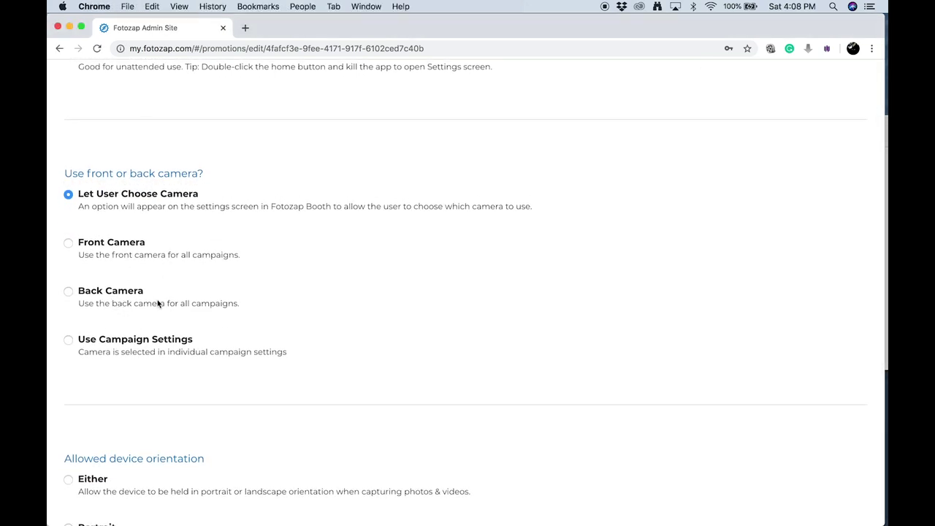
click(68, 292)
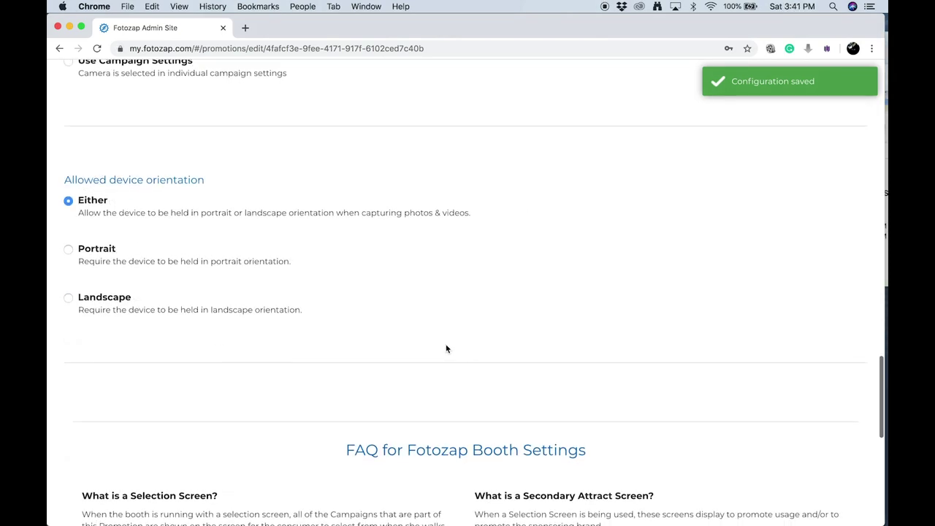
scroll(182, 280, down, 1)
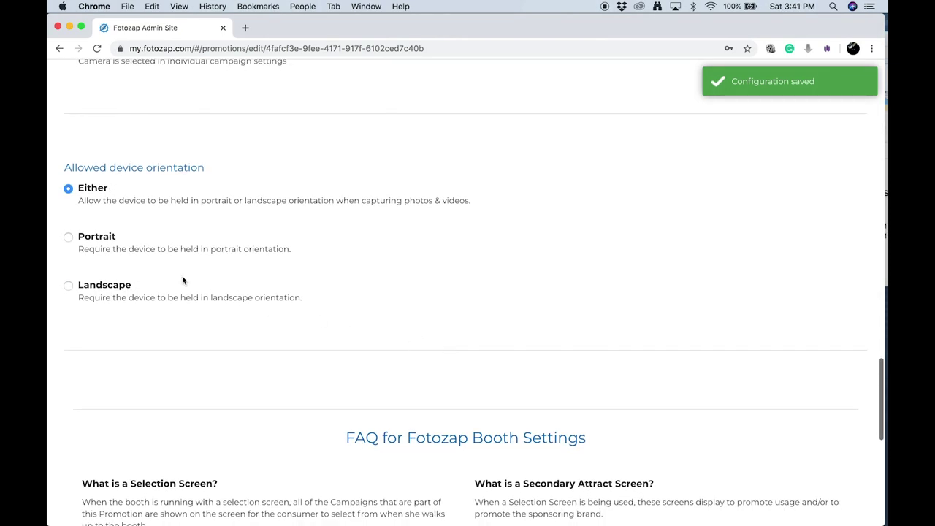
click(130, 285)
Return to Included Campaigns and open the 360 Video Booth's Master Overlay page
scroll(491, 298, down, 2)
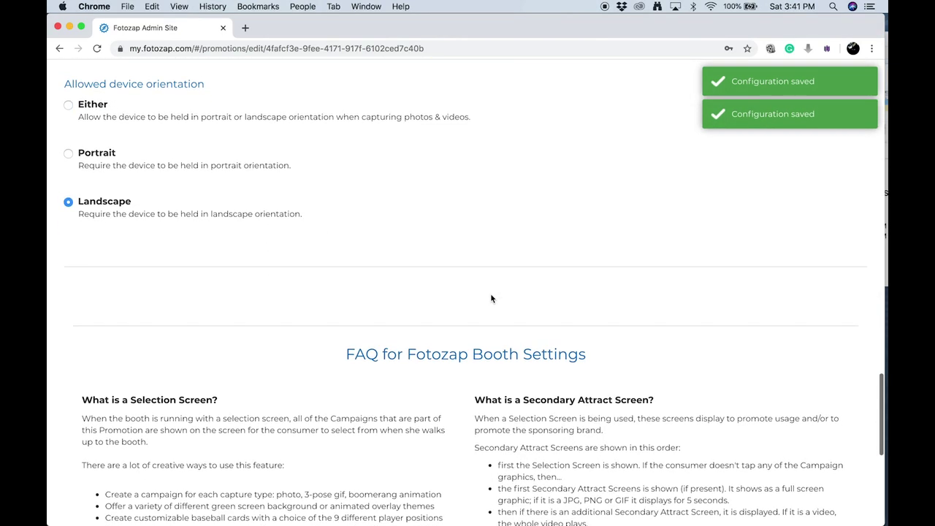
scroll(491, 298, down, 7)
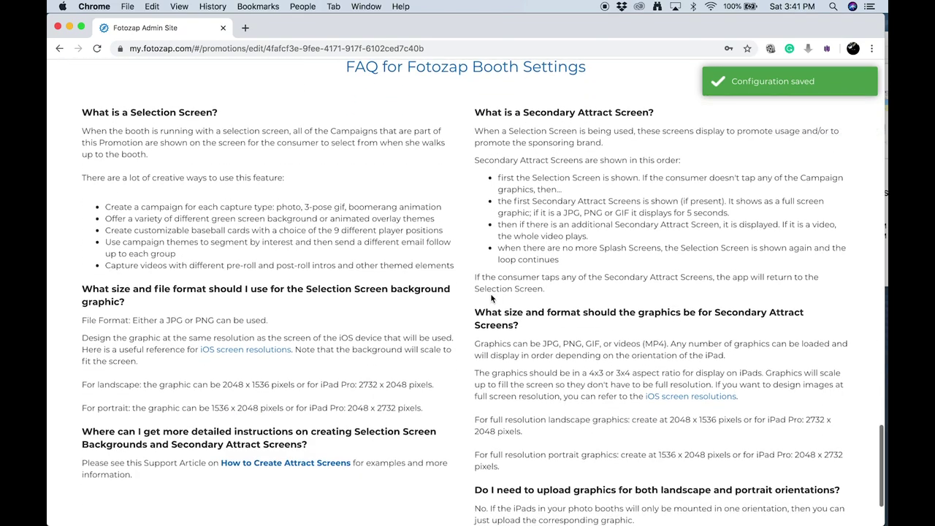
scroll(491, 298, up, 20)
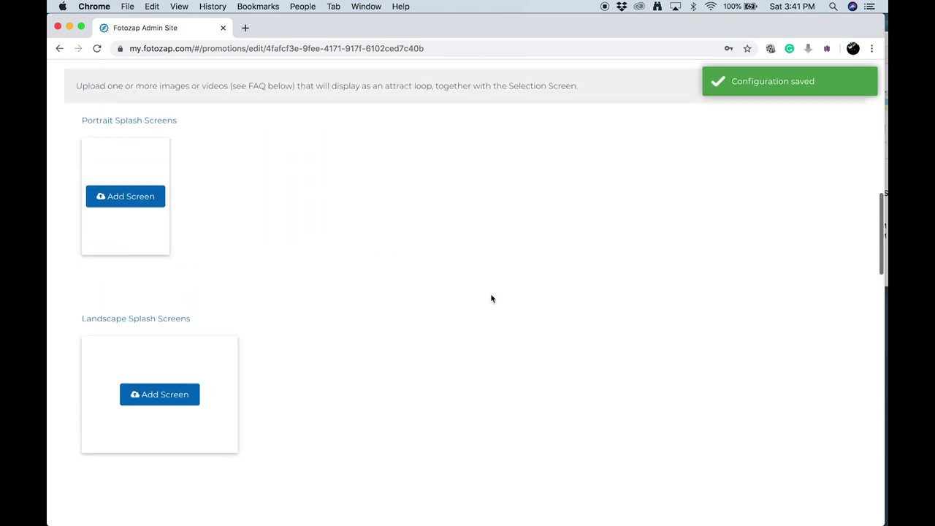
scroll(491, 298, up, 20)
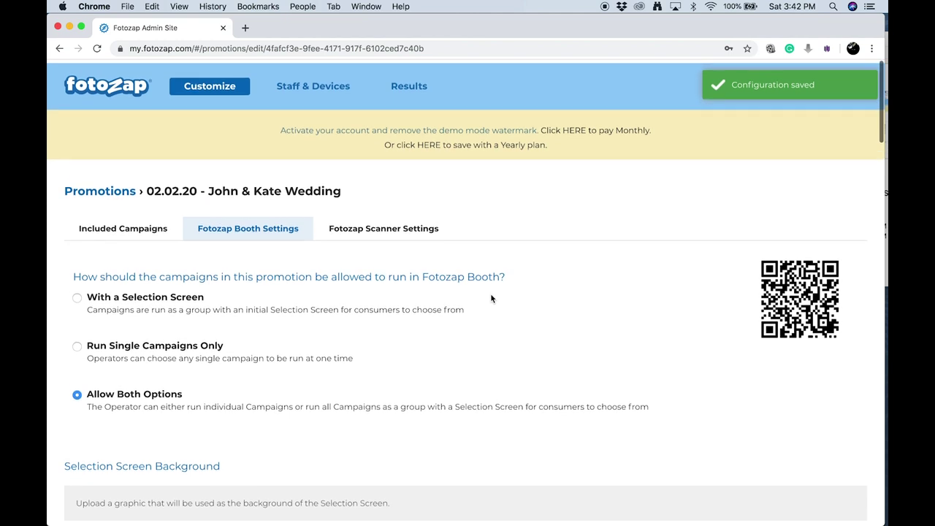
key(super+r)
scroll(390, 322, down, 2)
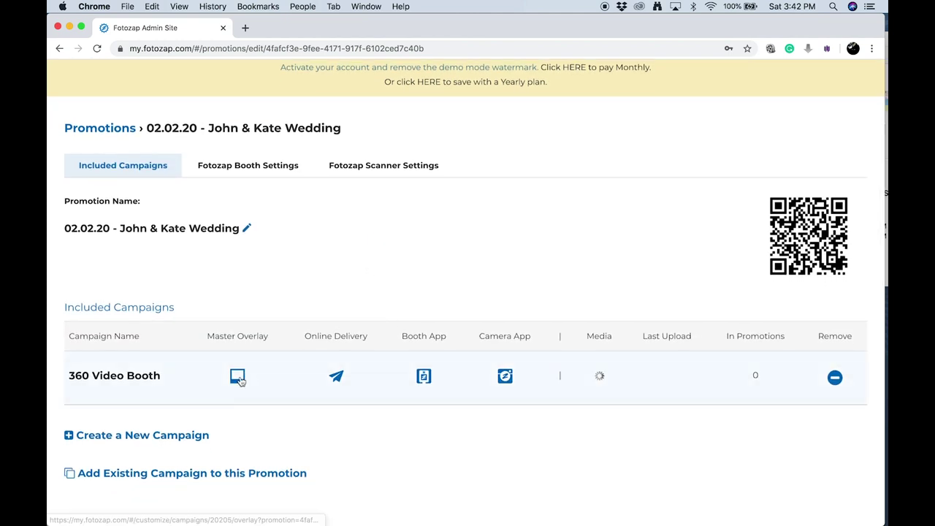
click(238, 377)
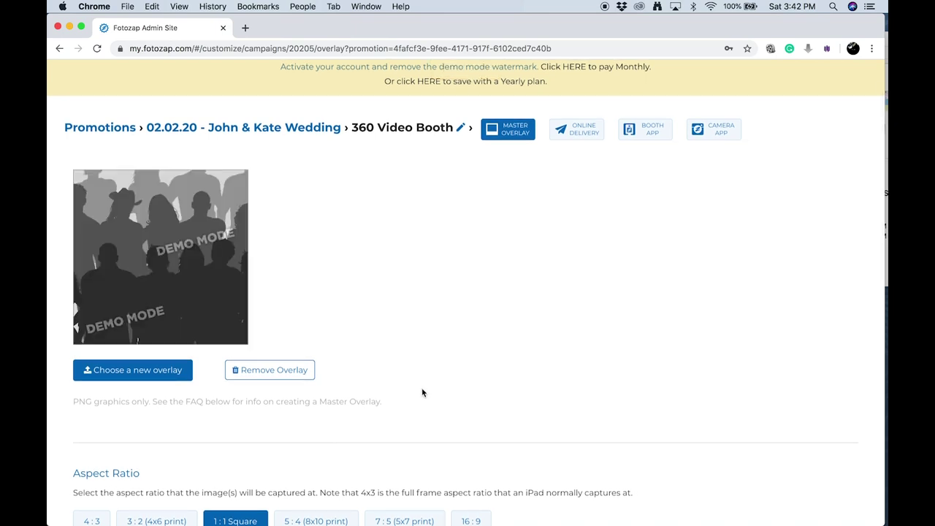
Upload 3MasterOverlay.png as the master overlay and review it on the square aspect-ratio preview
scroll(421, 393, up, 1)
click(156, 409)
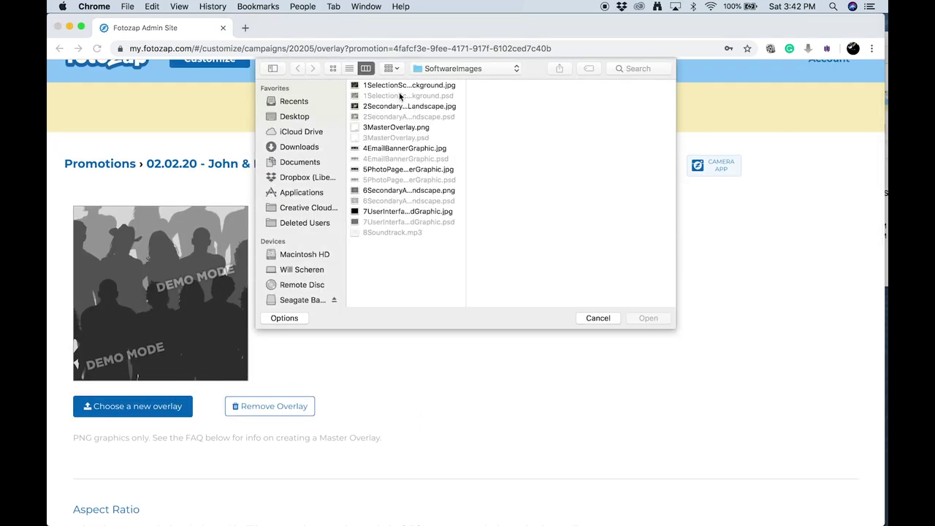
click(391, 128)
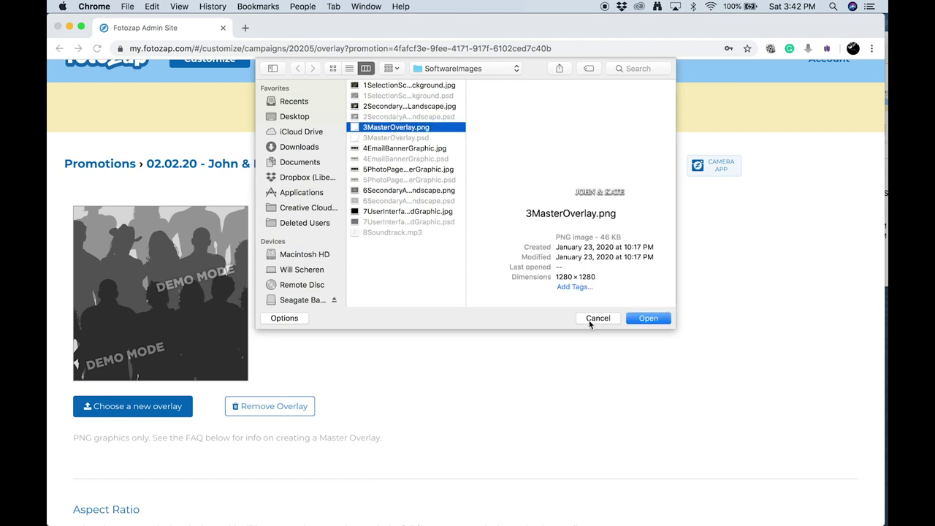
click(650, 318)
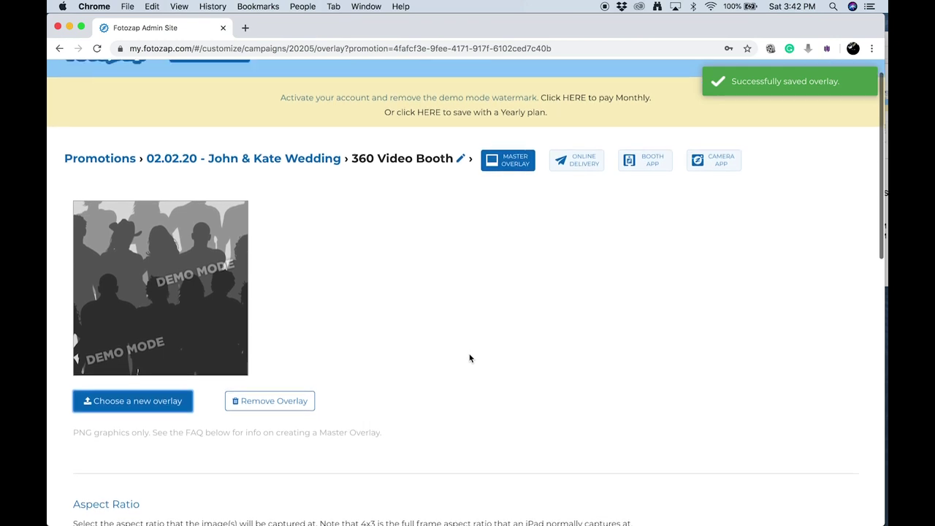
scroll(470, 358, up, 1)
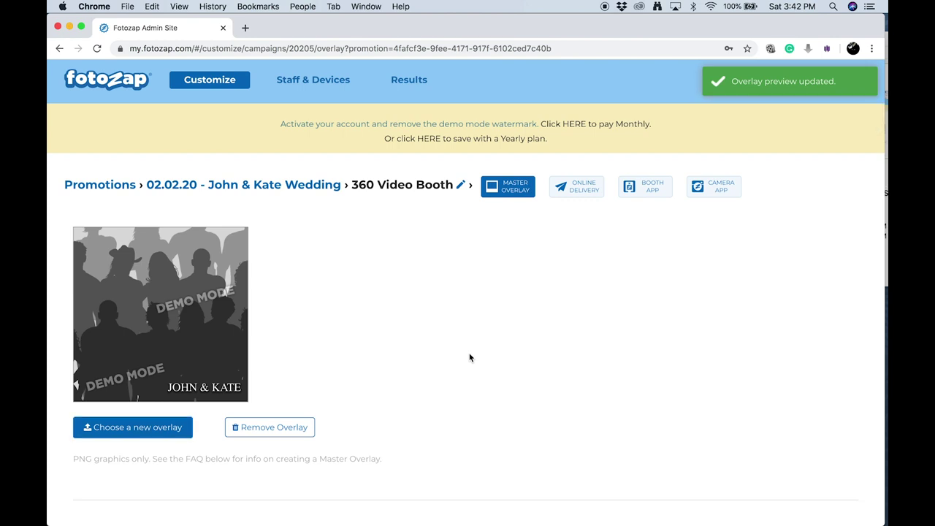
scroll(470, 358, down, 5)
scroll(470, 358, down, 1)
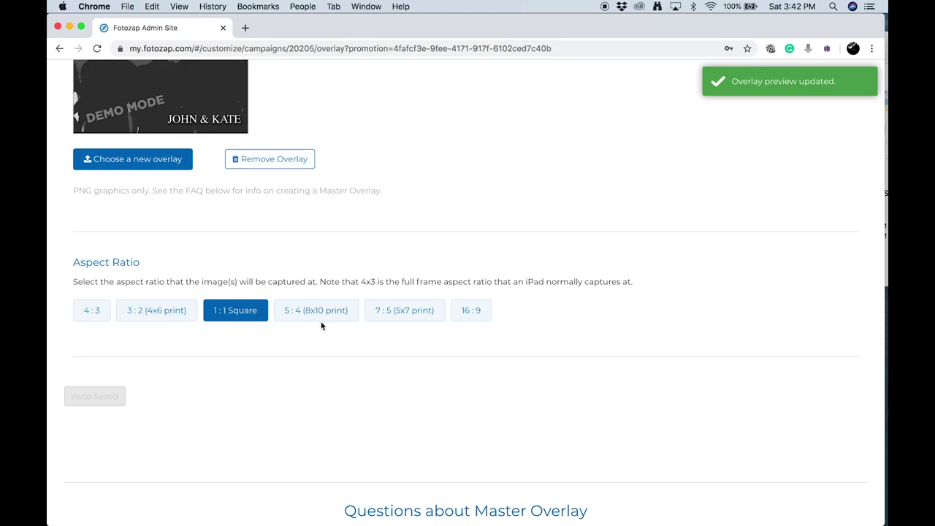
scroll(244, 336, down, 3)
scroll(246, 339, down, 7)
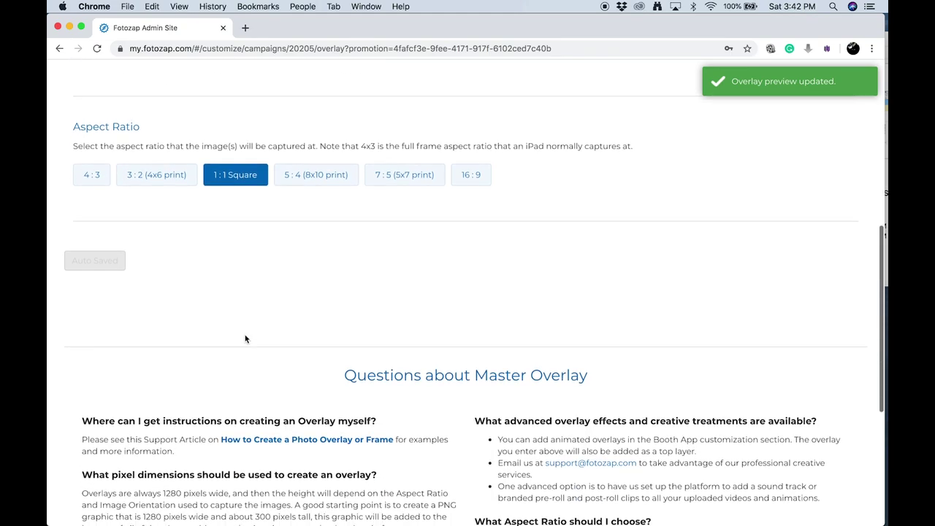
scroll(245, 335, up, 15)
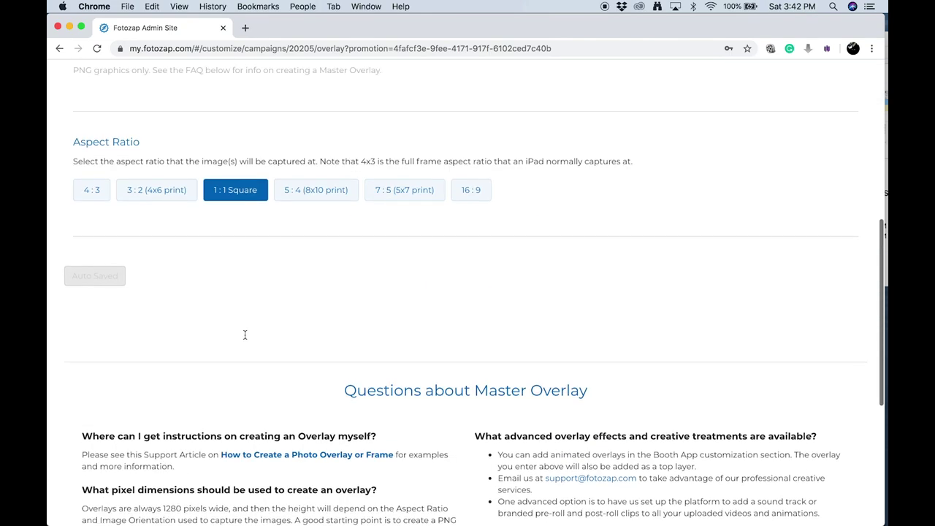
scroll(308, 167, up, 1)
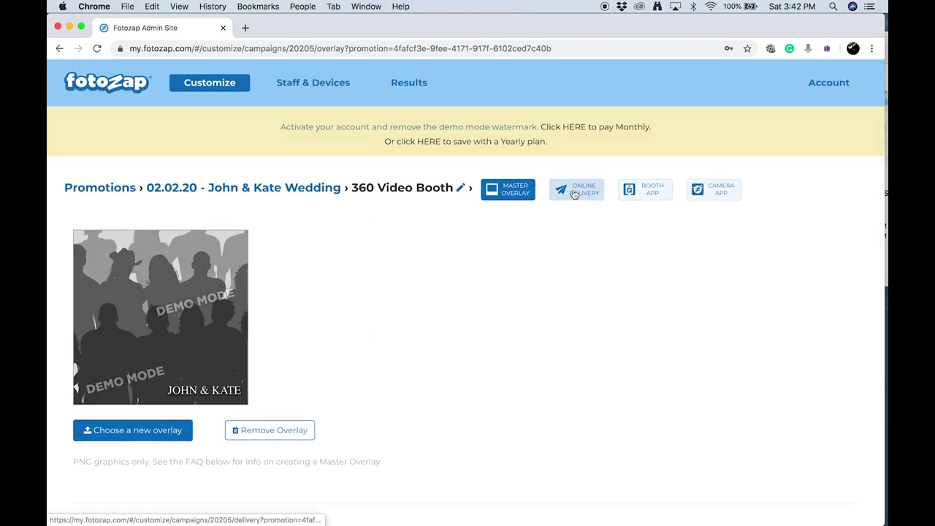
Set the guest email's From Name to 'John & Kate' and subject to 'Here's Your 360 Video From Our Wedding'
click(575, 191)
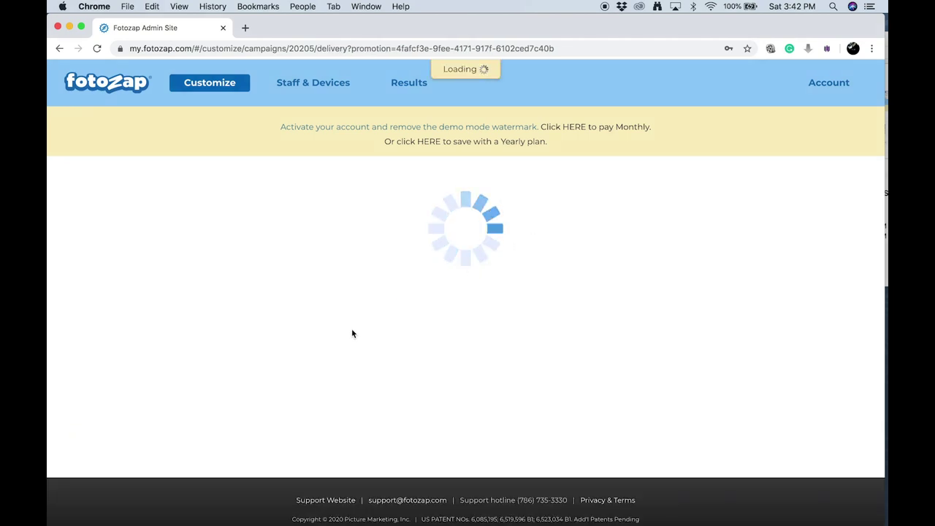
scroll(283, 366, down, 1)
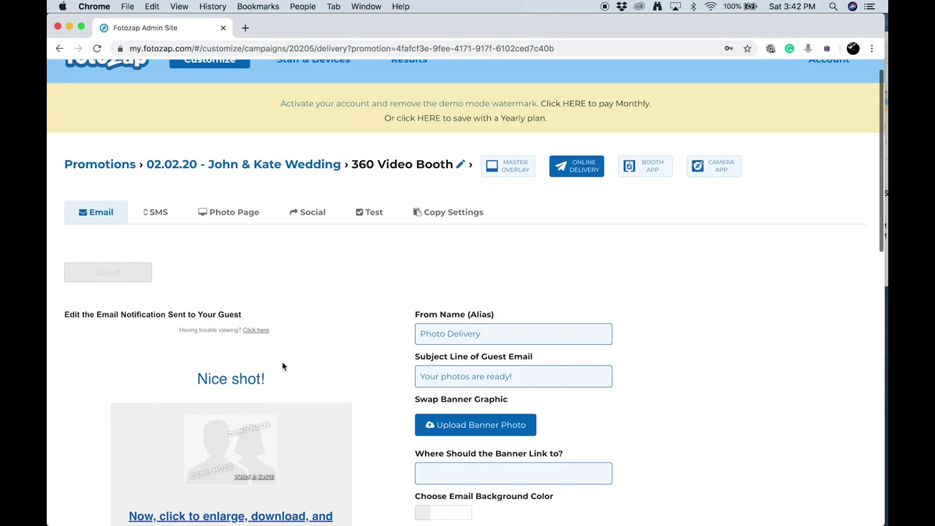
scroll(283, 366, down, 3)
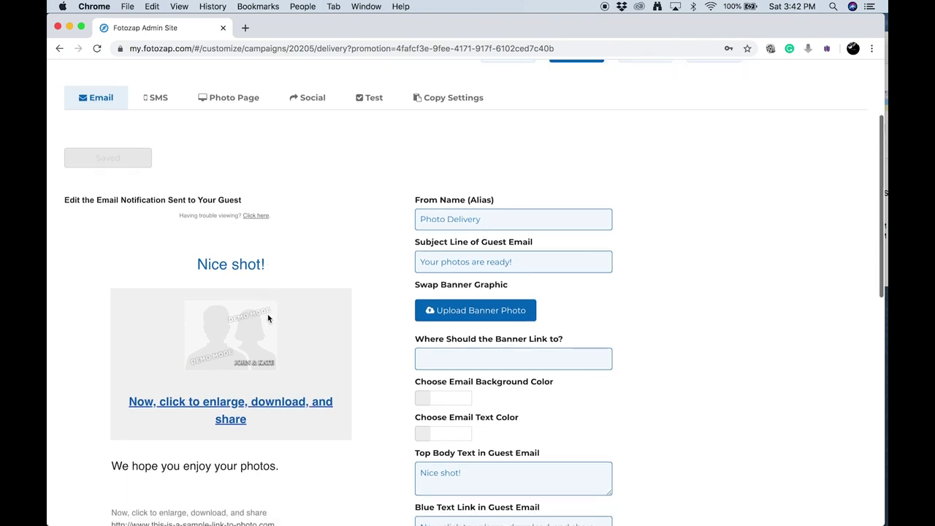
scroll(268, 318, down, 1)
click(450, 200)
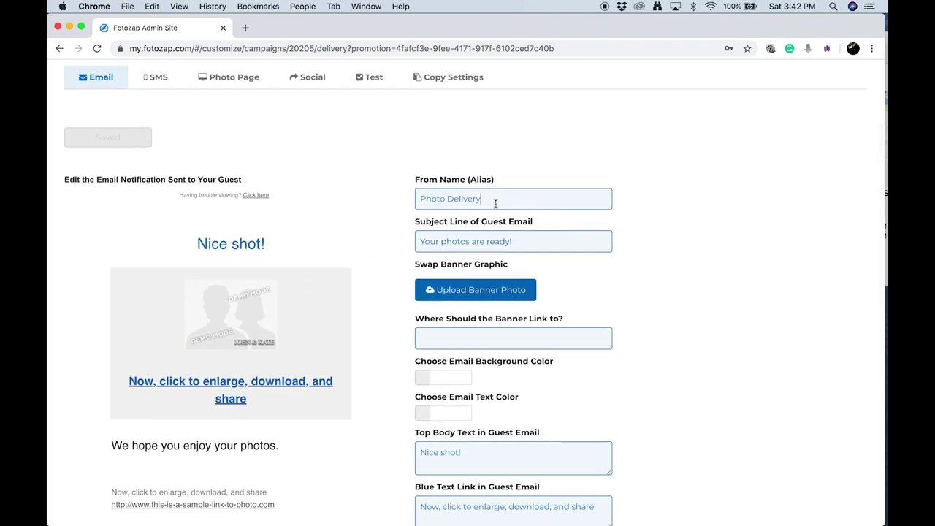
key(super+a)
text(John & Kate)
key(Tab)
text(Here)
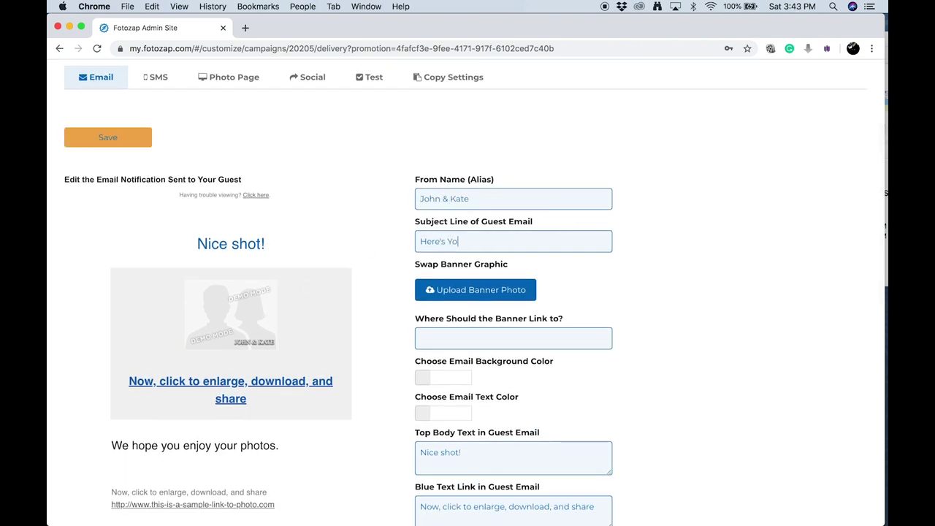
text('s Your 360 Video From Our Wedding)
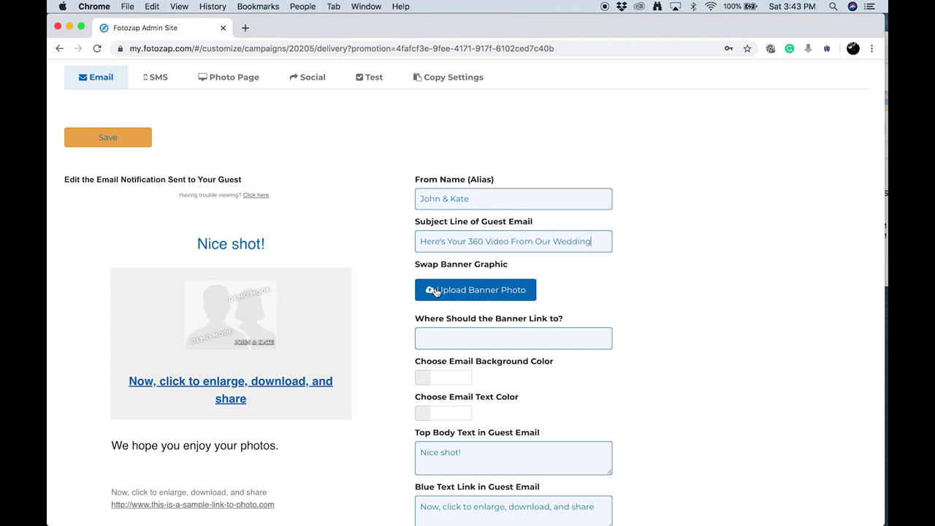
Upload 4EmailBannerGraphic.jpg as the guest email's banner photo
click(437, 292)
click(385, 148)
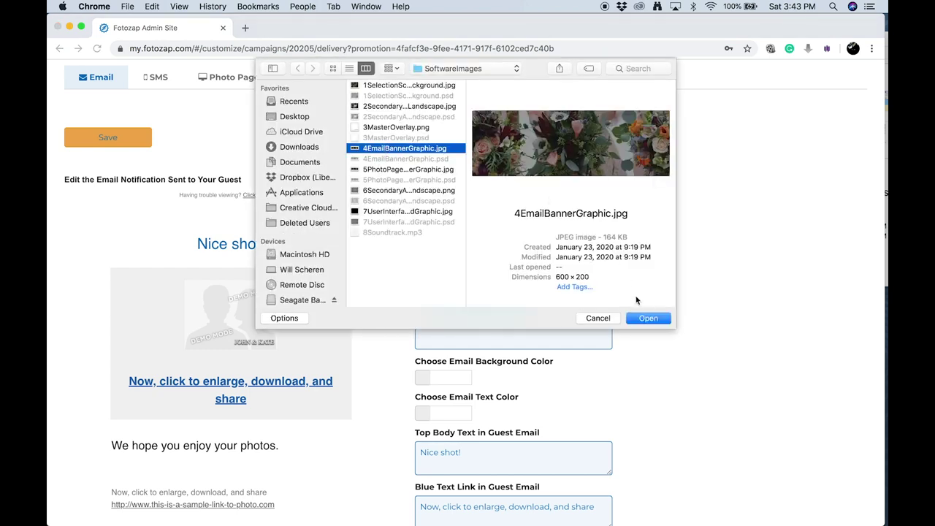
click(643, 318)
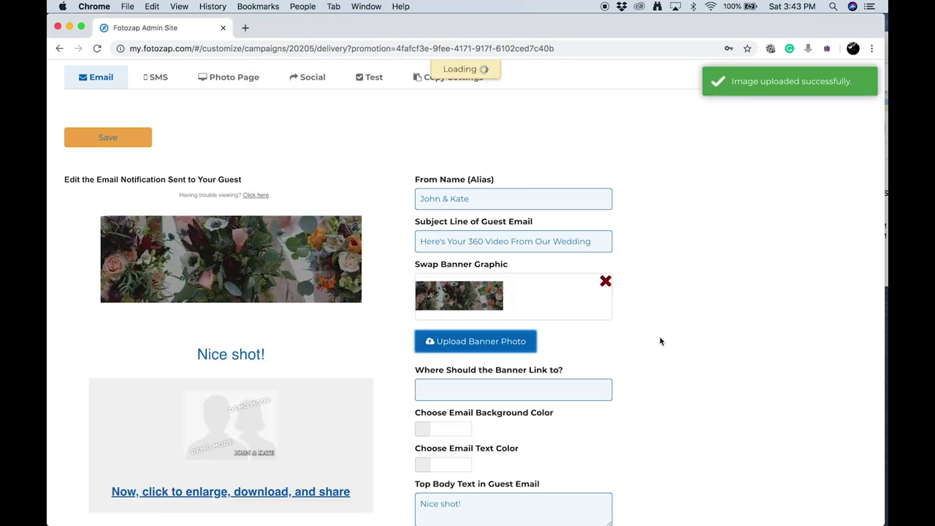
scroll(659, 340, down, 1)
scroll(660, 341, down, 1)
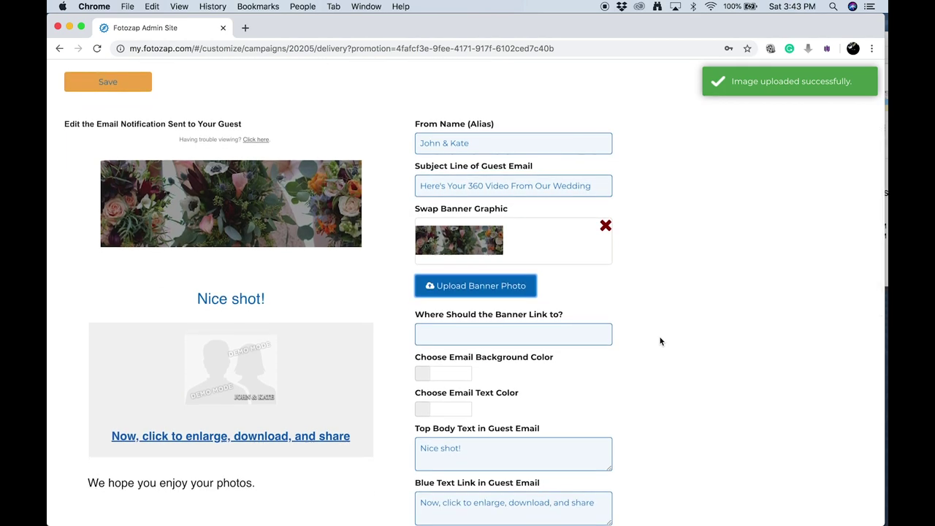
scroll(660, 341, down, 1)
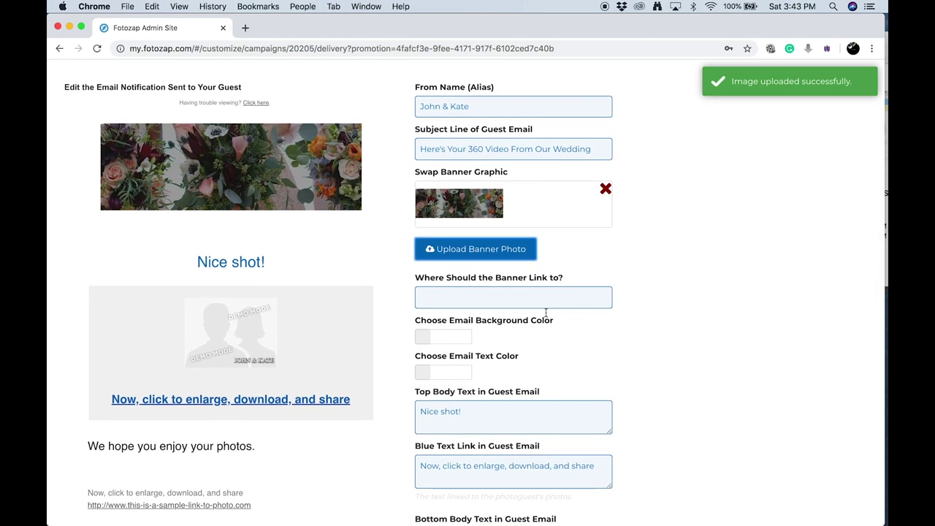
scroll(559, 360, down, 2)
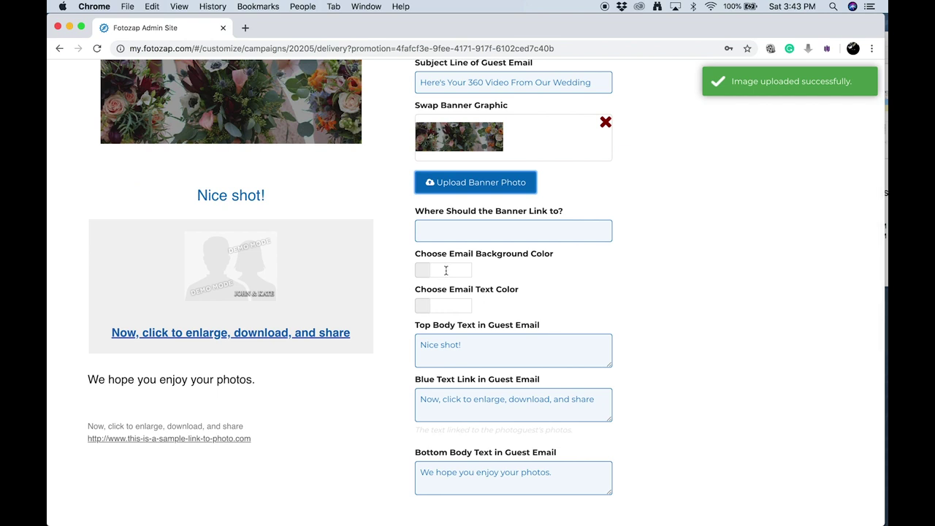
click(448, 270)
Set the email background colour to #FAFAF and the text colour to black 000
text(fafafa)
click(555, 276)
click(451, 307)
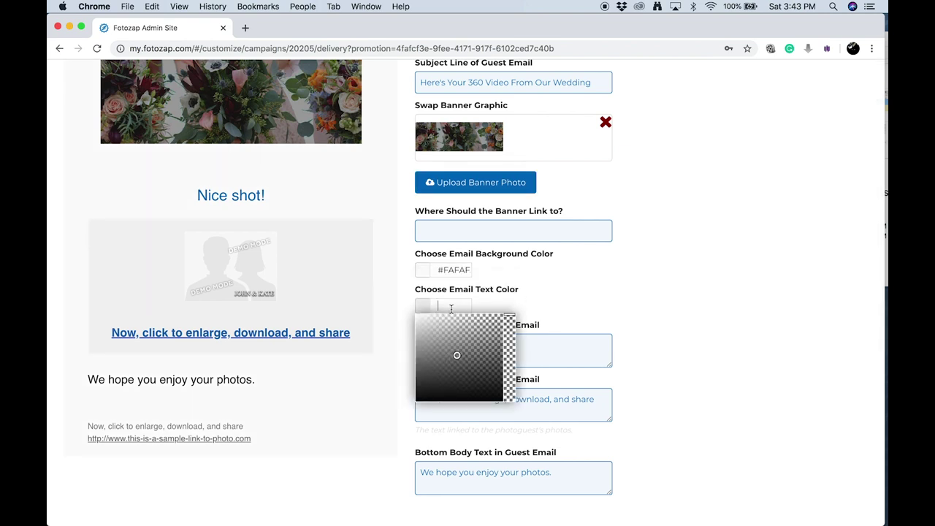
text(000)
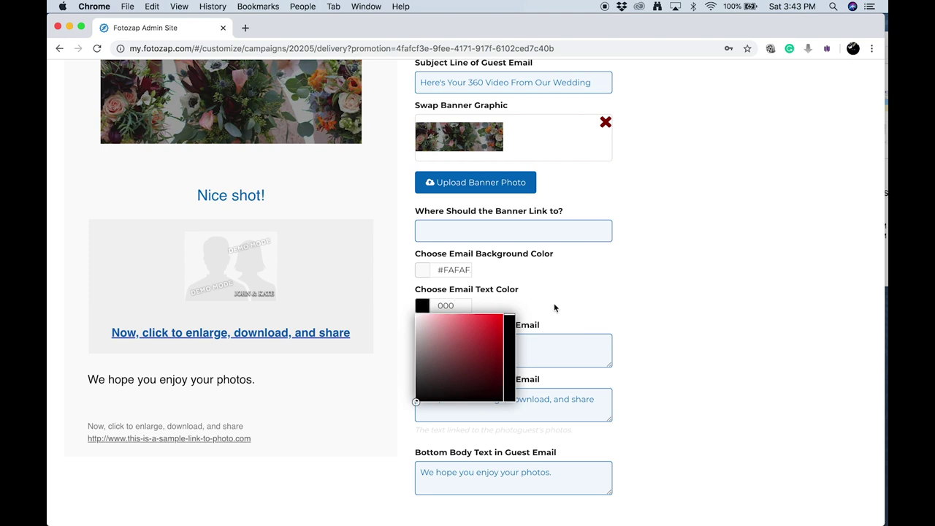
click(555, 307)
Change the heading to 'Enjoy your 360 Video!', add '!' to the link, replace the closing with 'Thanks for taking part in our special day!…', and save
scroll(538, 319, down, 1)
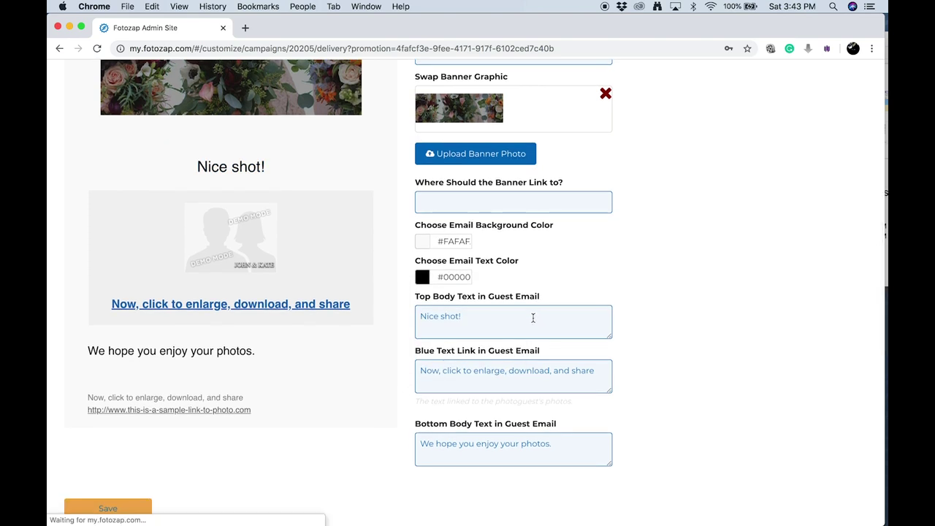
drag(532, 318, 407, 317)
text(Enjoy your 360 Video!)
click(484, 380)
text(!)
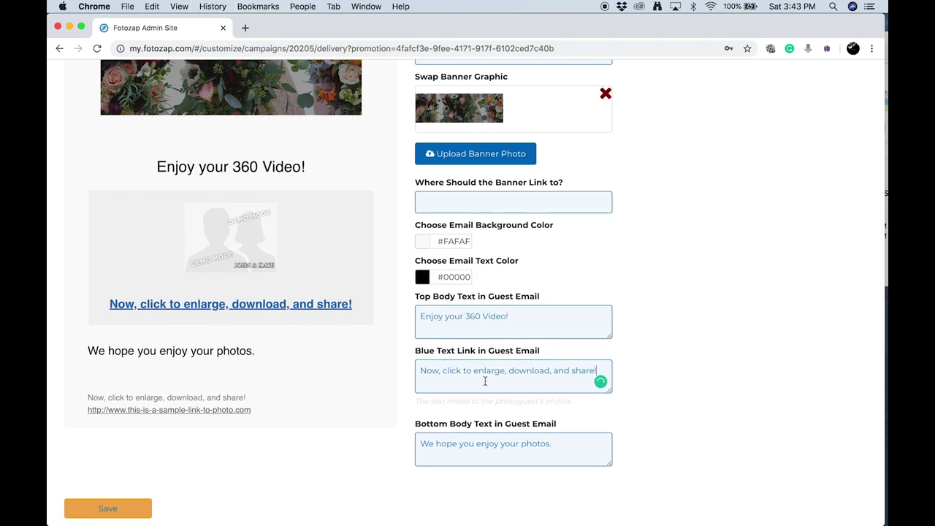
scroll(484, 381, down, 1)
triple_click(508, 406)
text(Thanks )
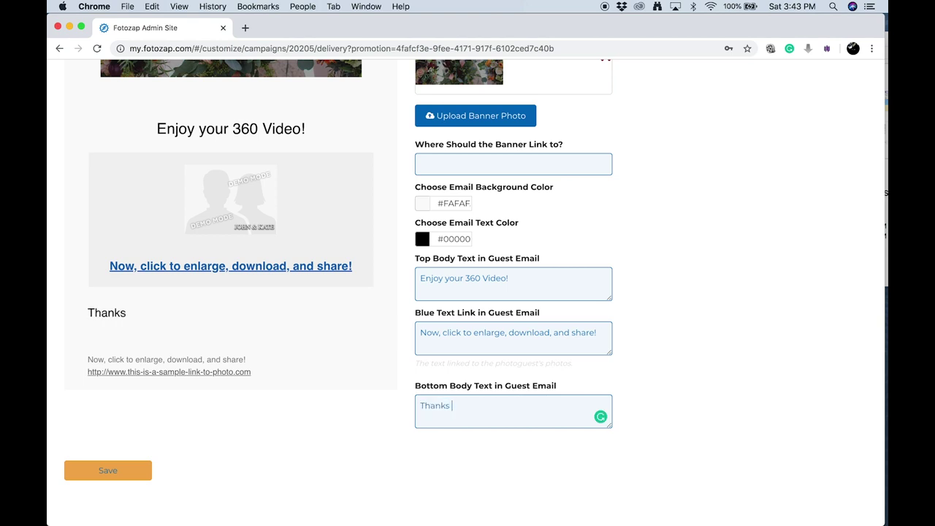
text(for taking part in our special day! Be sure to share the video with the hashtag #John)
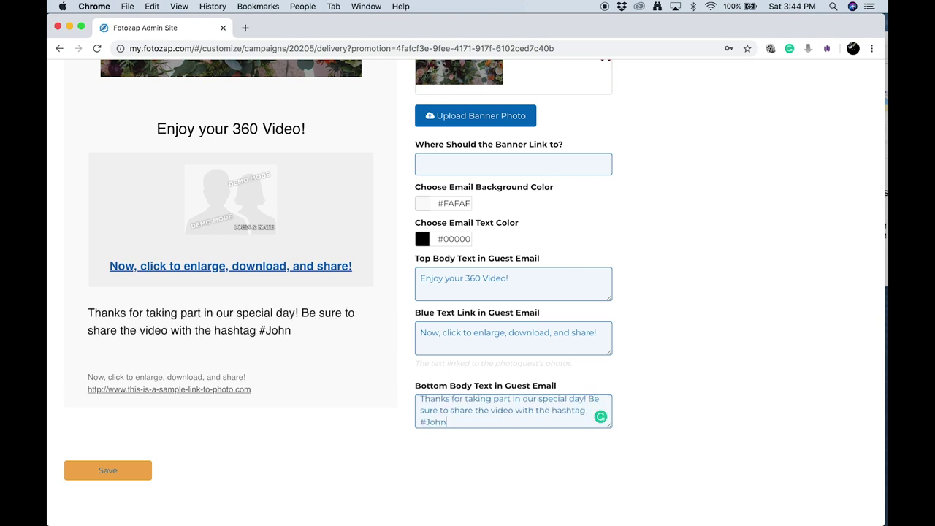
text(&Kate so we can watch your video on our honeymoon!)
scroll(424, 424, down, 2)
click(126, 390)
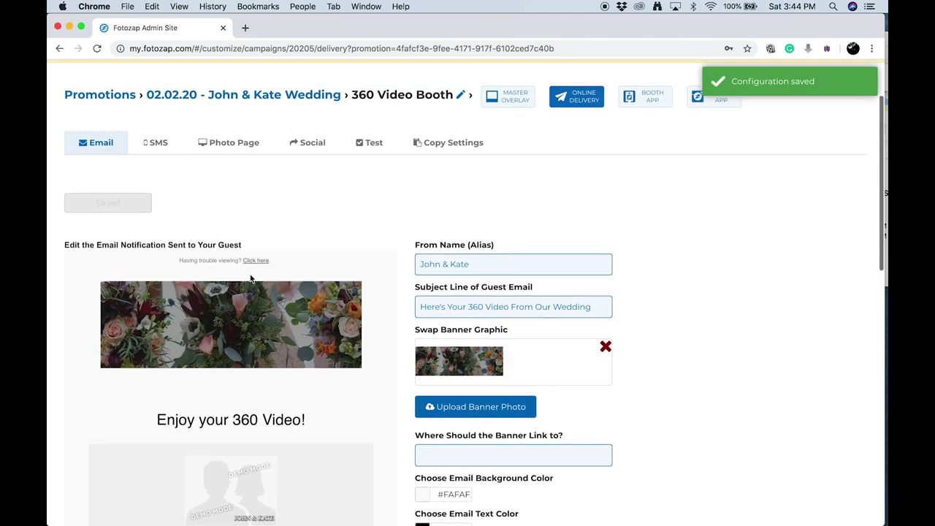
Extend the guest SMS Bottom Body Text to 'Enjoy your 360 video!!' and save the SMS settings
click(160, 145)
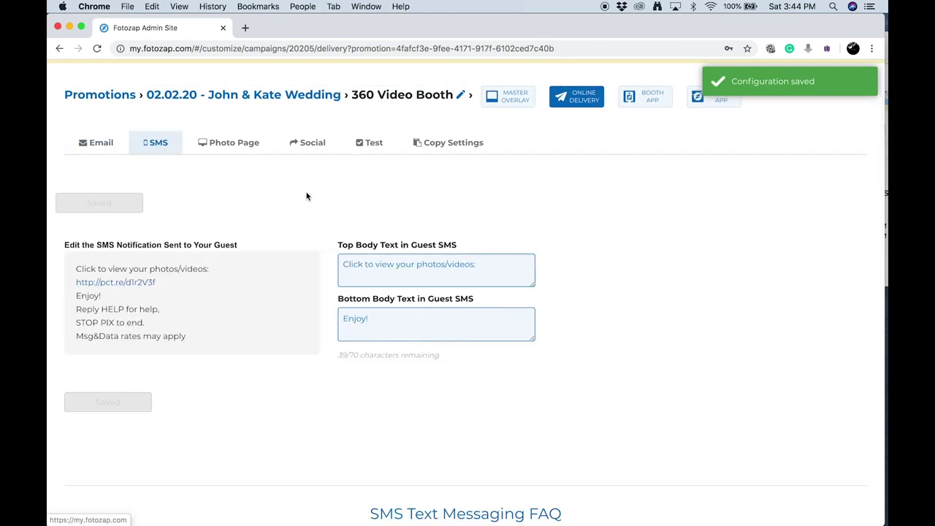
double_click(373, 317)
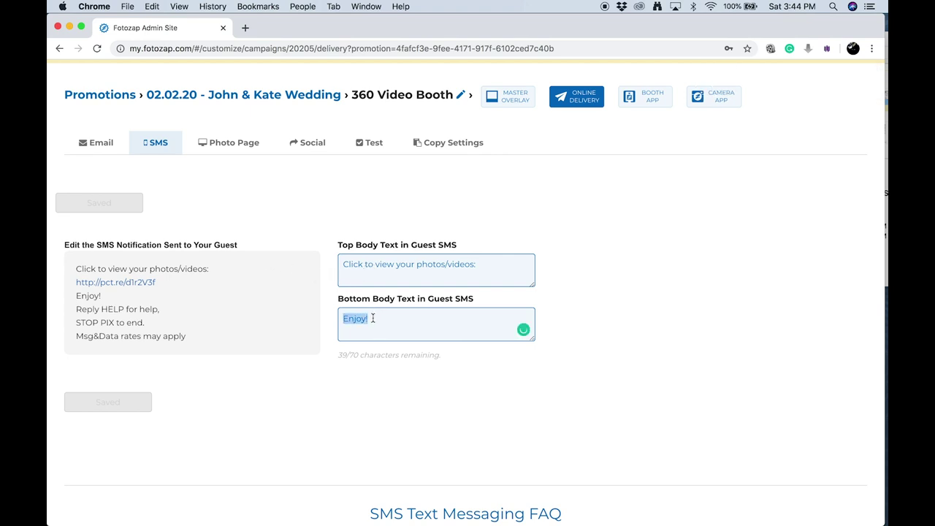
key(Right)
text(your 360 )
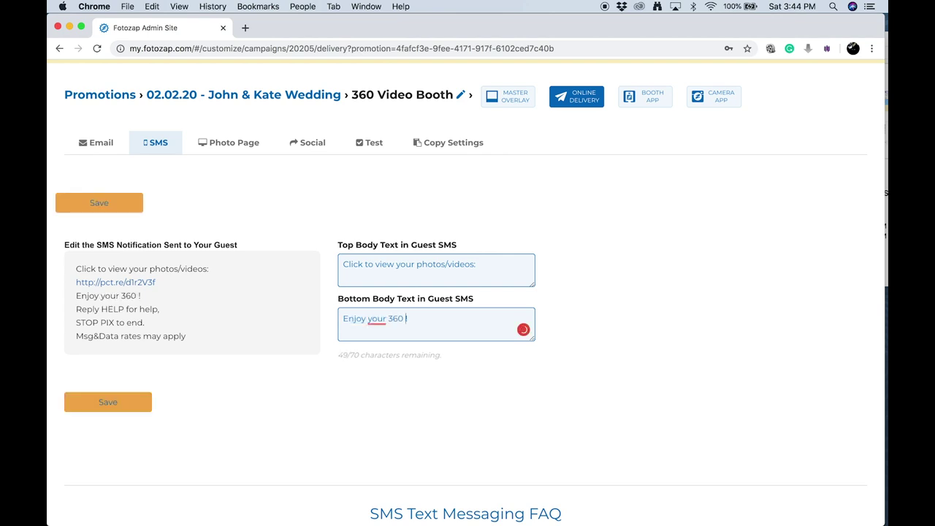
text(video!)
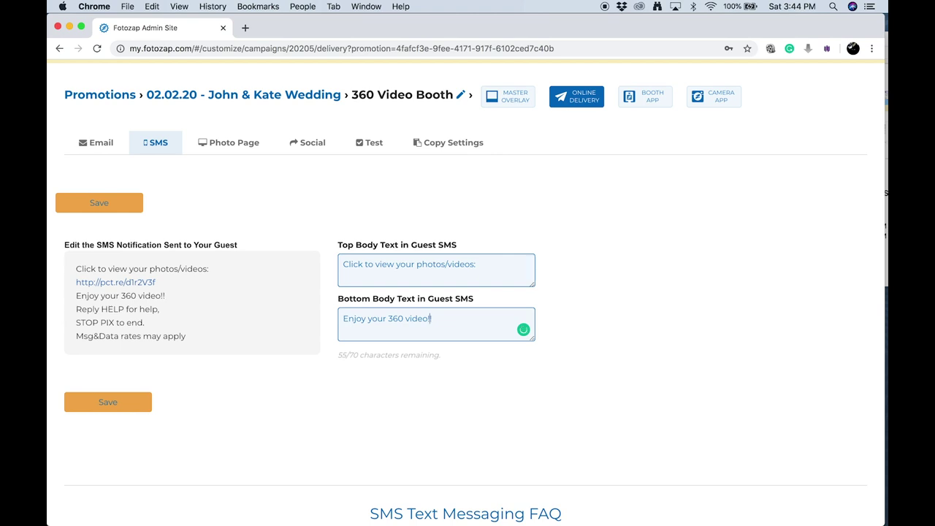
click(127, 208)
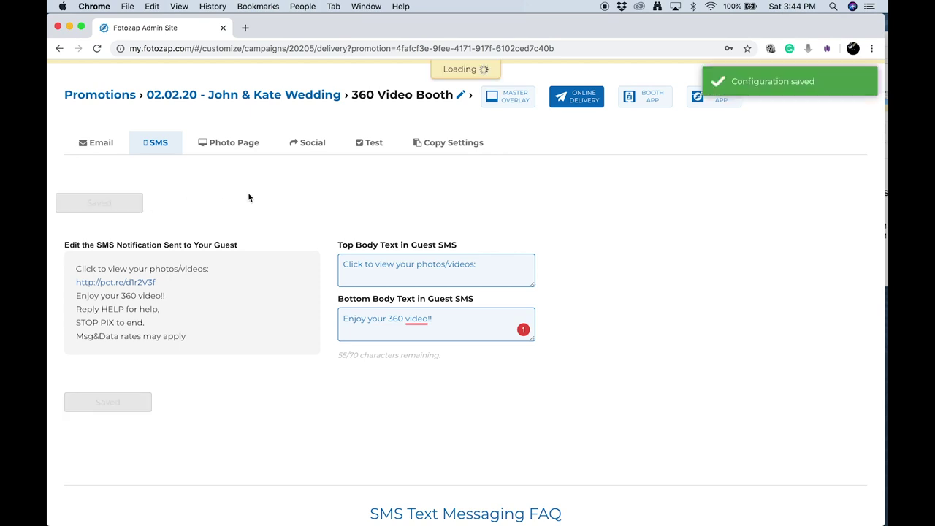
click(215, 144)
Retitle the photo page 'John & Kate's 360 Videos' and upload 5PhotoPageBannerGraphic.jpg as its banner
scroll(295, 280, down, 2)
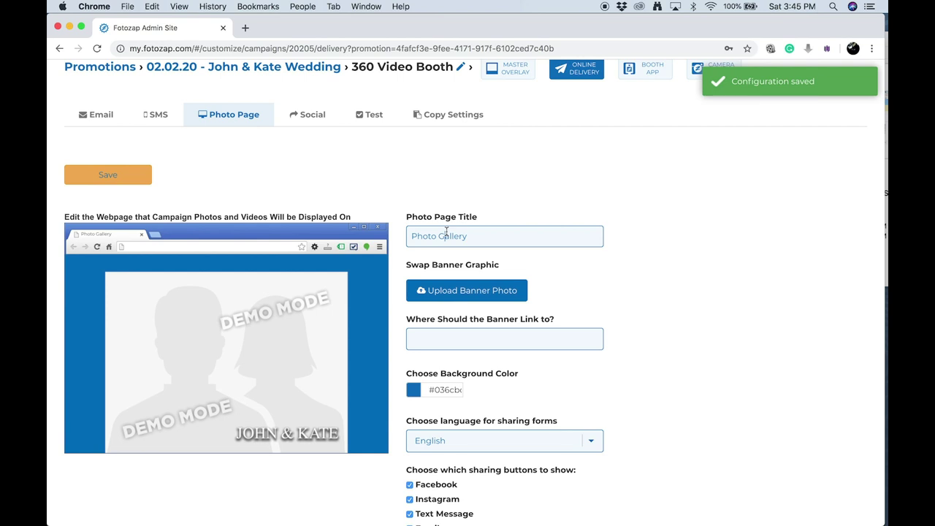
triple_click(446, 235)
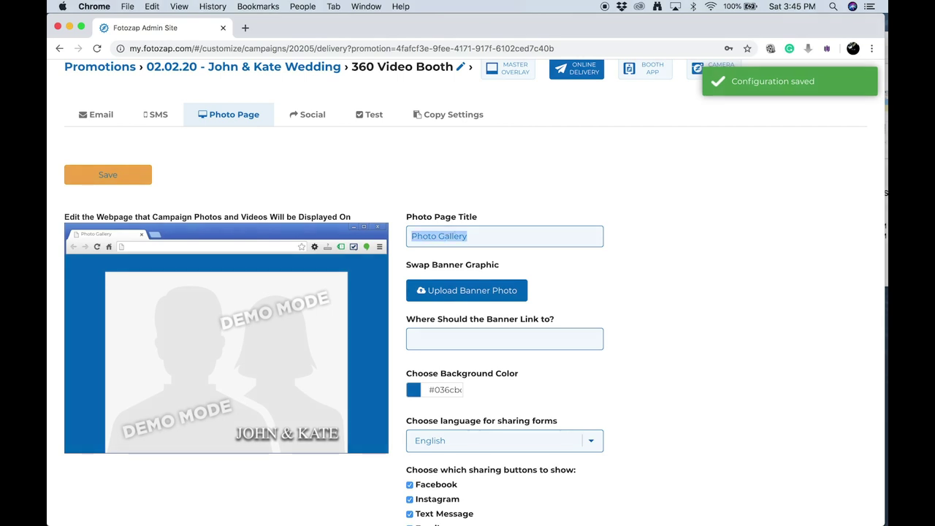
text(John & Kate's 360 Videos)
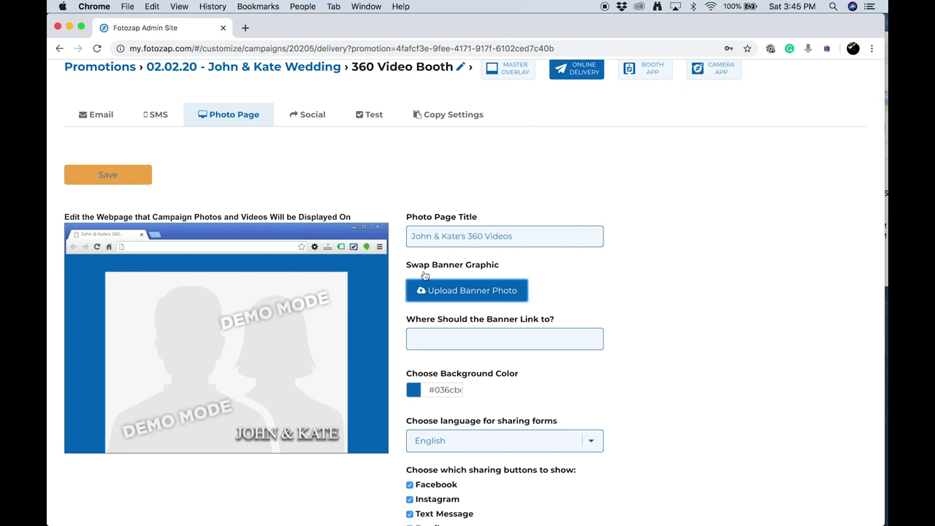
click(460, 290)
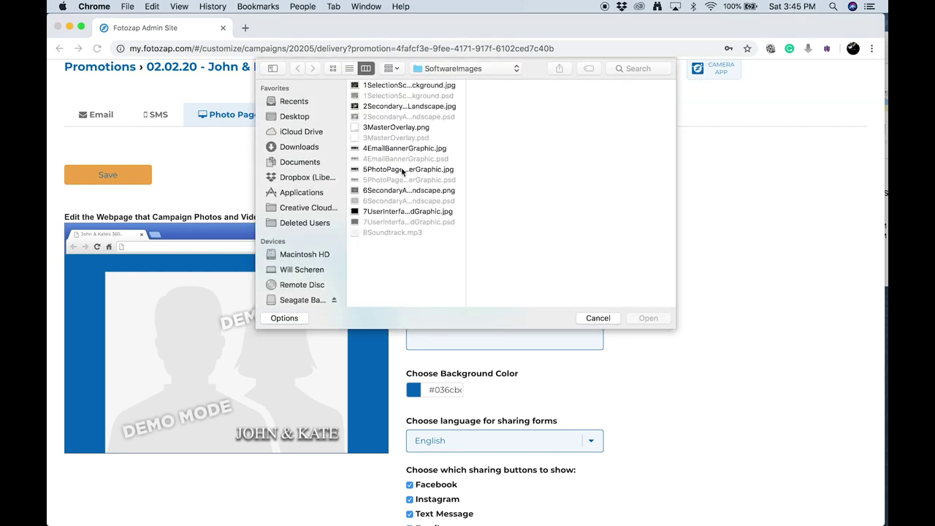
click(404, 170)
click(667, 321)
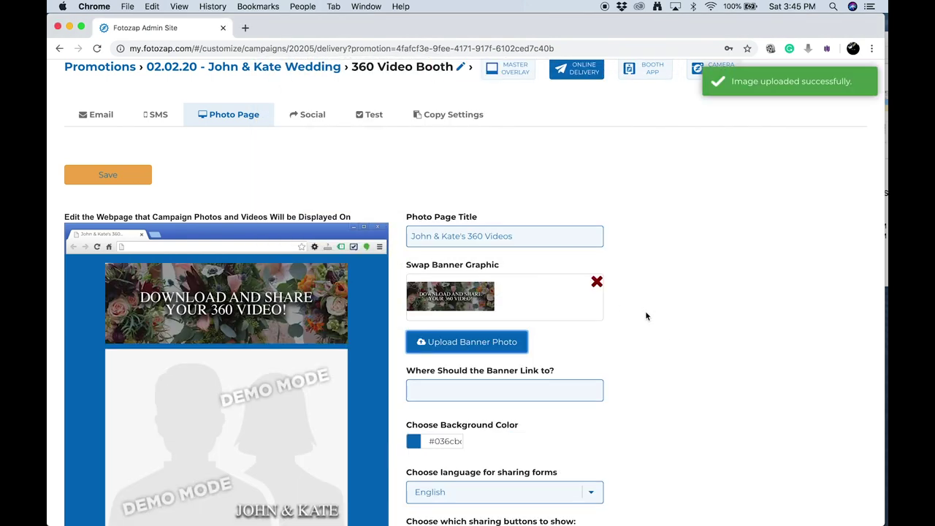
scroll(598, 361, down, 3)
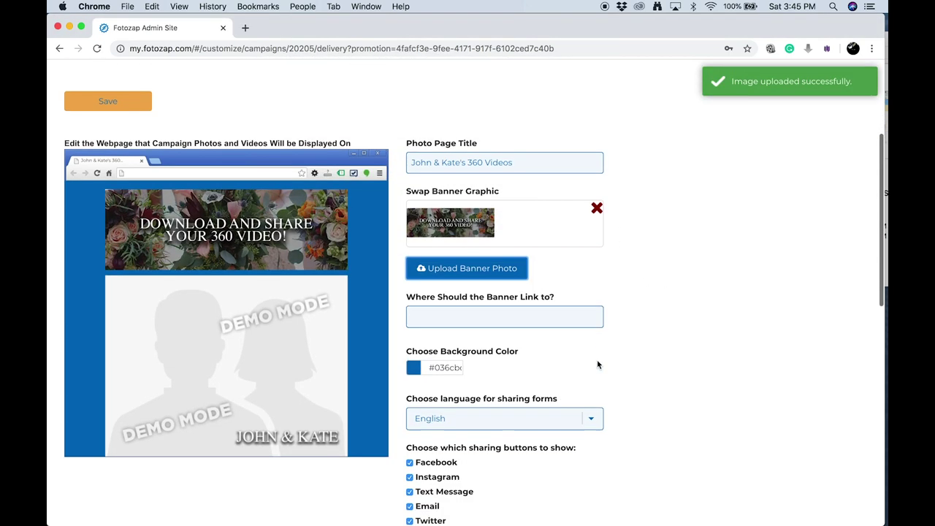
Set the photo page background to #FAFAFA, enable the Download sharing button, and save
click(414, 366)
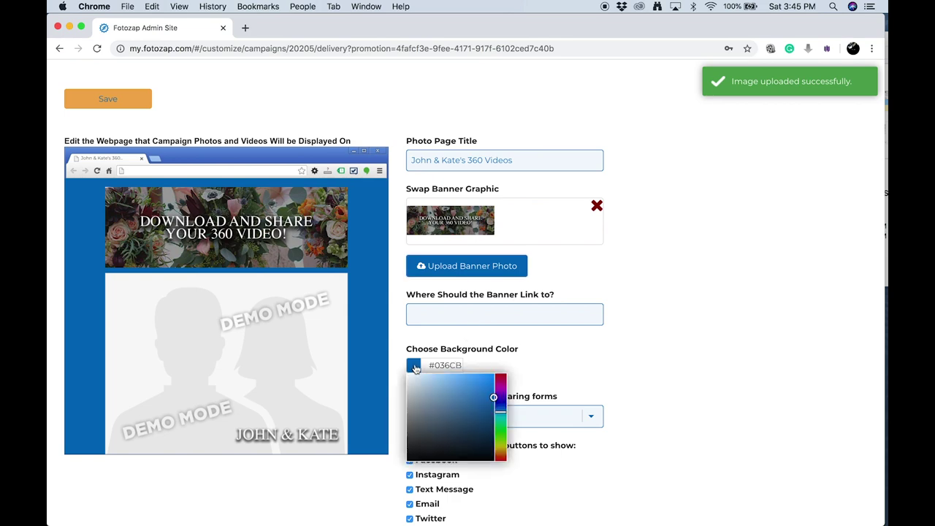
text(#FAFAFA)
key(Return)
scroll(450, 397, down, 4)
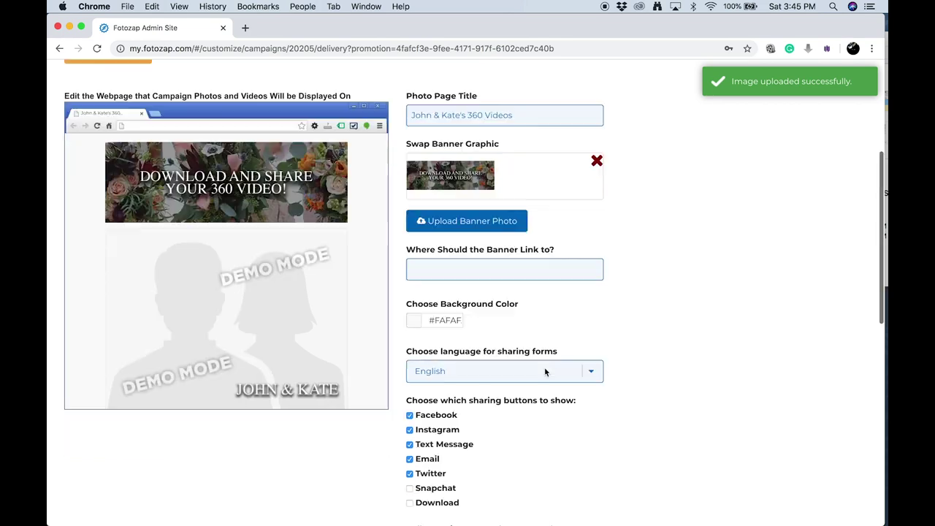
scroll(450, 397, down, 1)
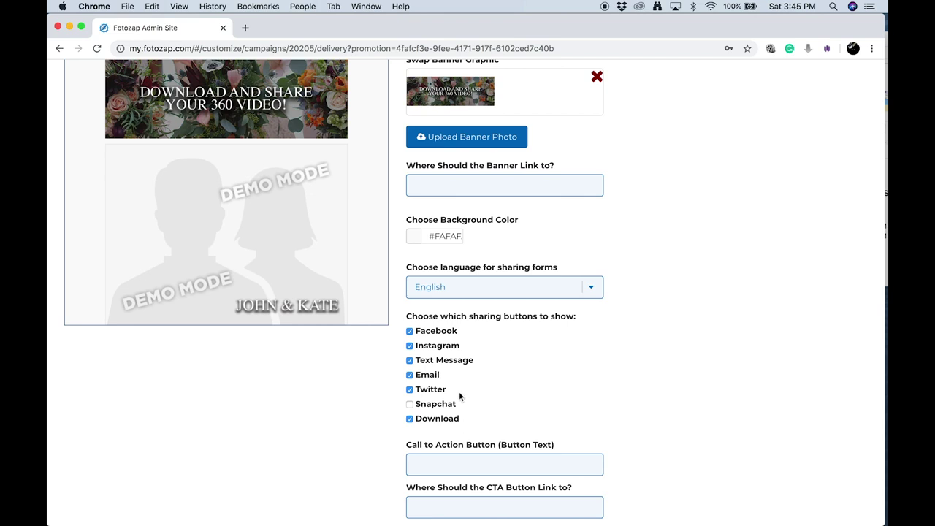
scroll(482, 405, down, 2)
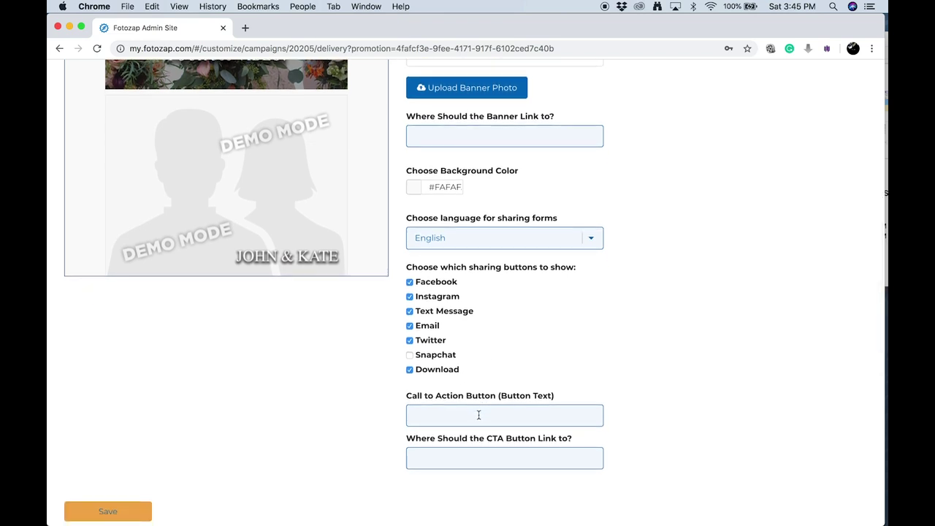
scroll(489, 437, down, 1)
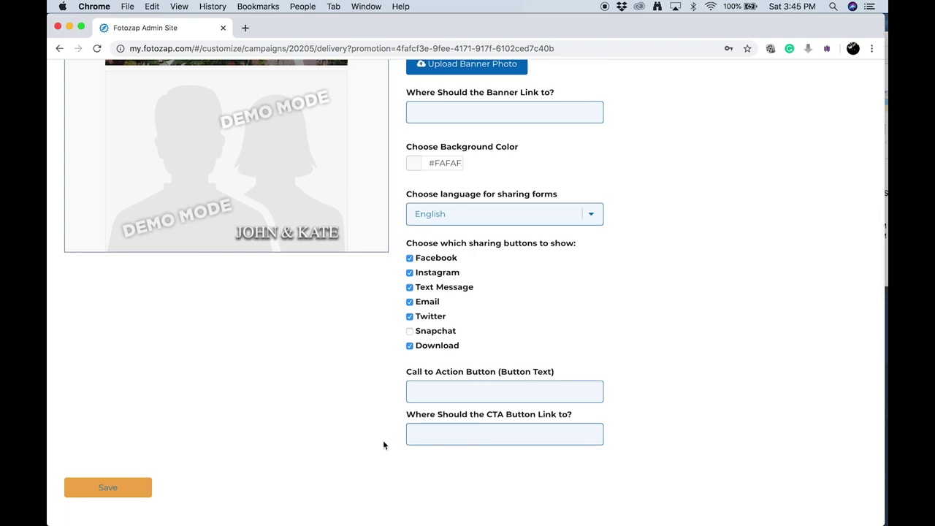
click(130, 489)
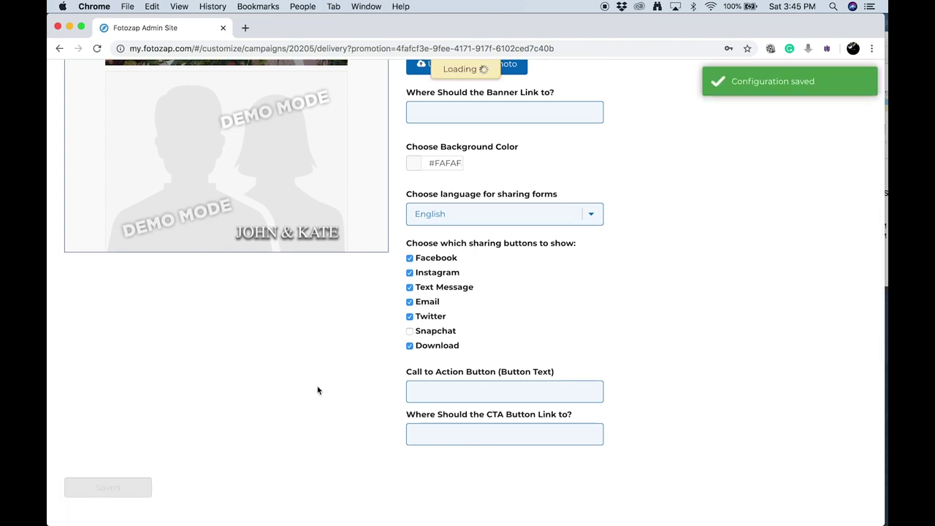
scroll(317, 390, up, 3)
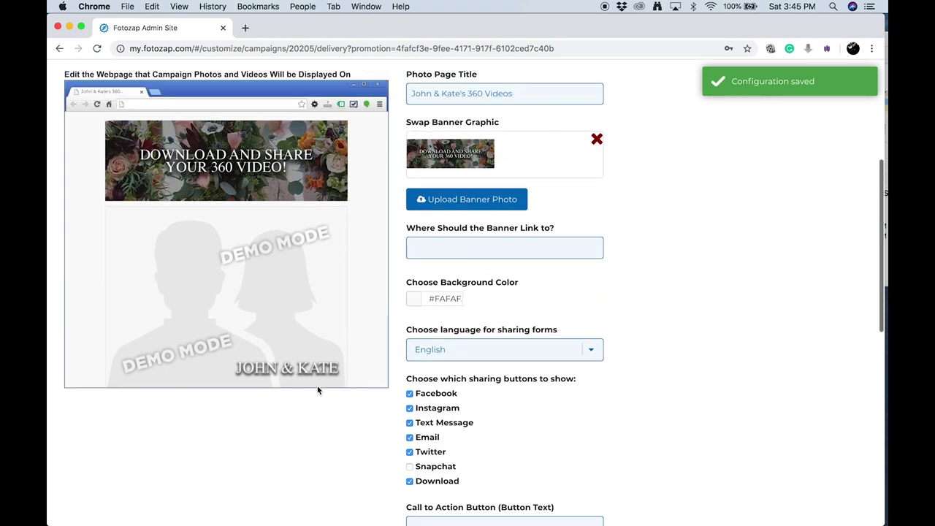
scroll(317, 390, up, 5)
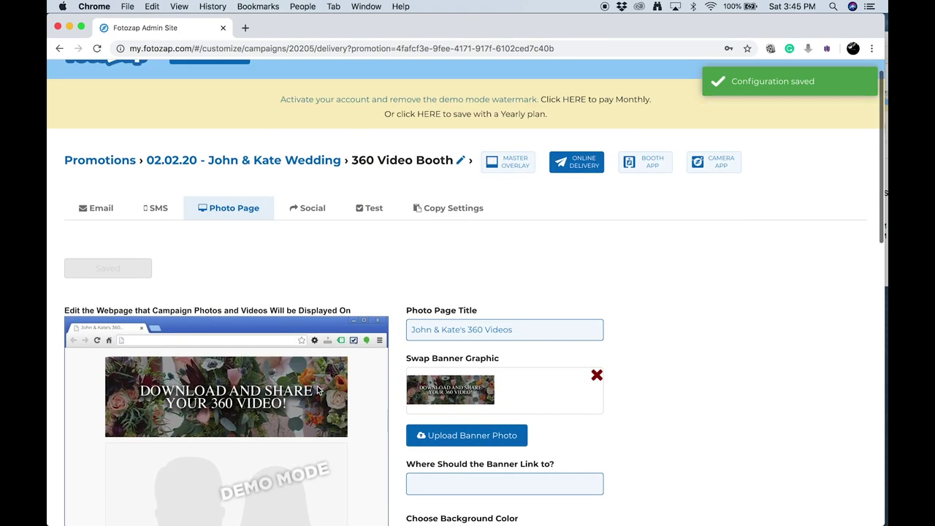
Set the Facebook title to '…360 video from #JohnAndKate's Wedding!' and caption 'We had a blast at John and Kate's Wedding!'
click(316, 218)
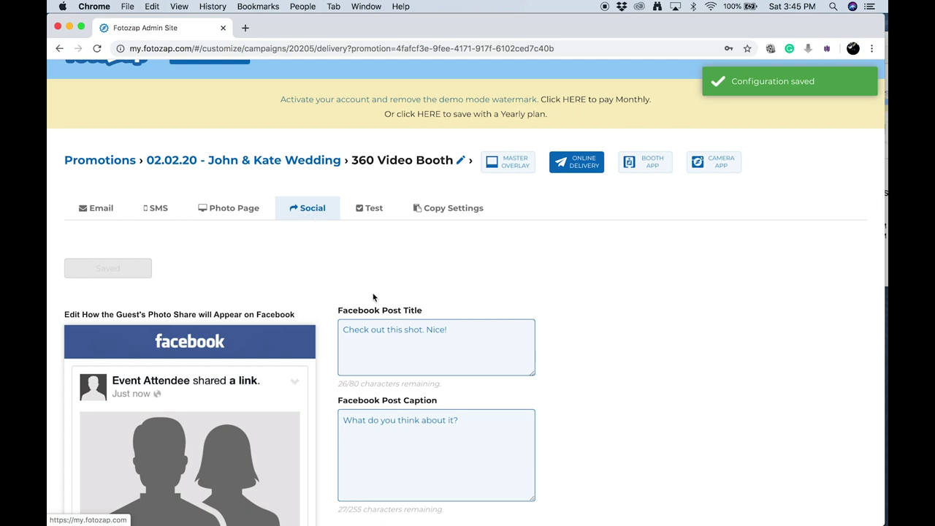
scroll(379, 315, down, 1)
click(451, 306)
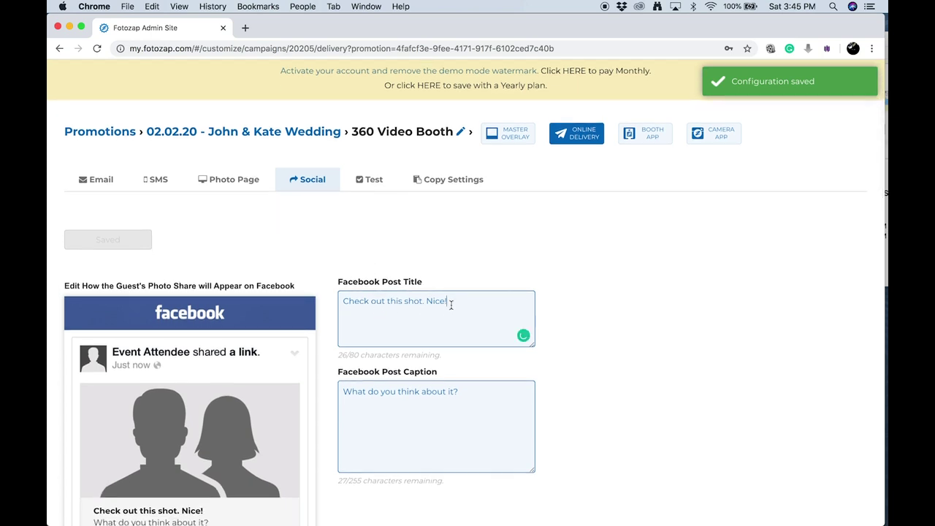
drag(450, 303, 400, 303)
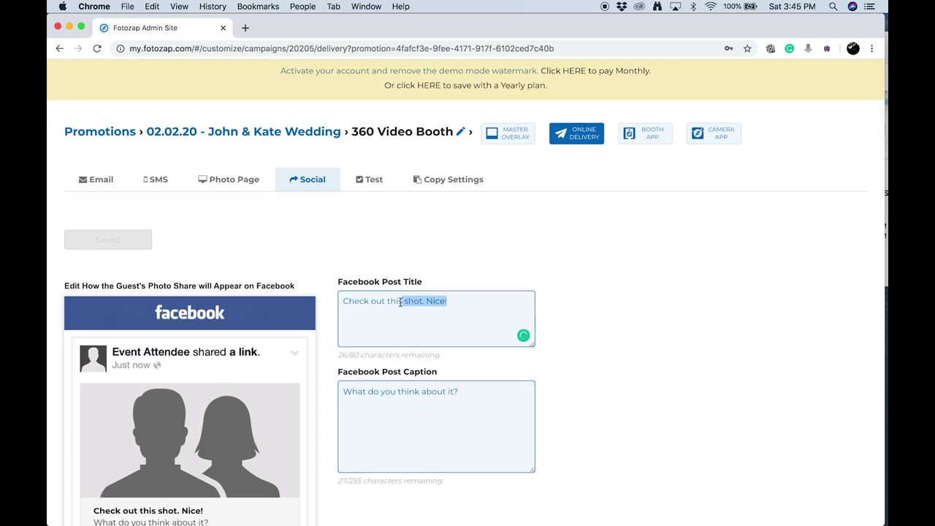
text(360 video from #JohnAndKate's Wedding!)
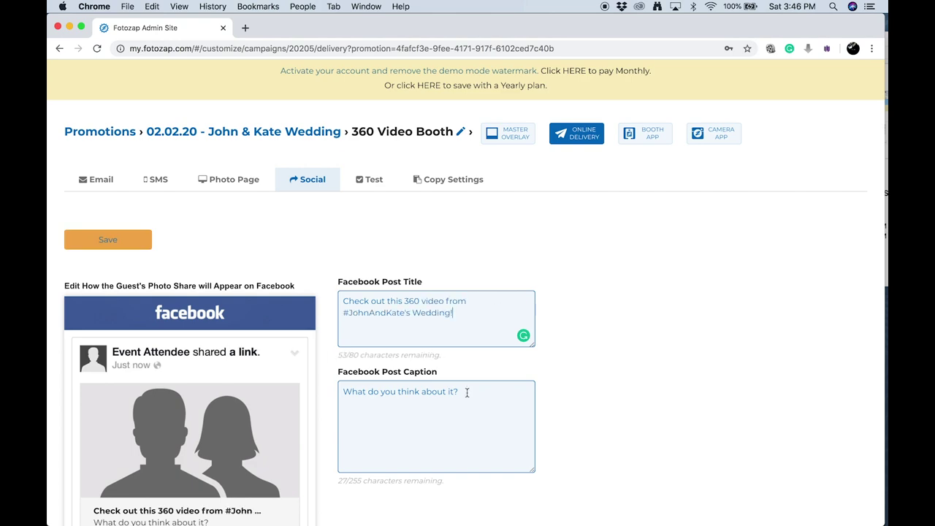
key(Tab)
text(We had a blast at John and Kate's Wedding!)
scroll(492, 372, down, 3)
Set tweet text '360 Video from #JohnAndKate's wedding', change email subject's 'photo' to '360 Video', top body 'Check out my 360 Video'
click(492, 372)
text(360 Video from #JohnAndKate's wedding. Nice! @fotozap)
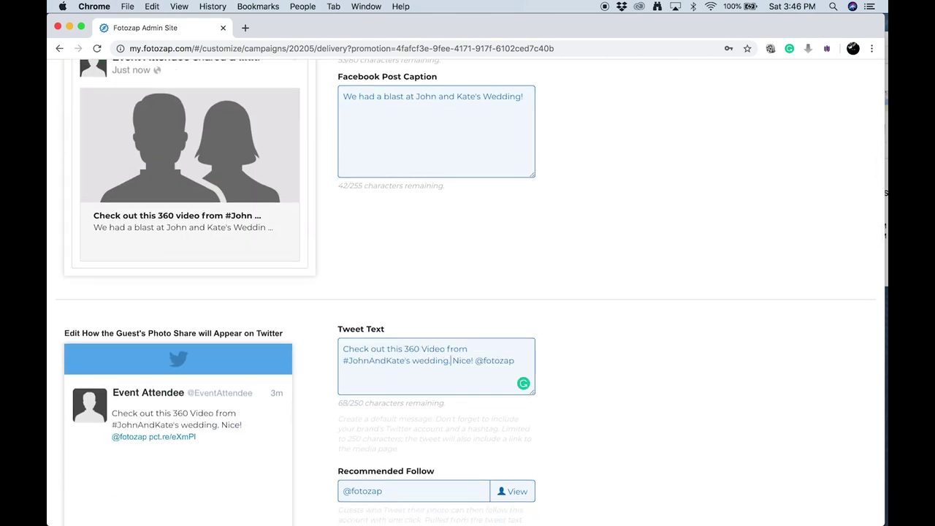
scroll(474, 343, down, 4)
double_click(482, 343)
text(360 Video)
key(Tab)
scroll(503, 317, down, 1)
text(Check out my 360 Video)
scroll(447, 336, down, 3)
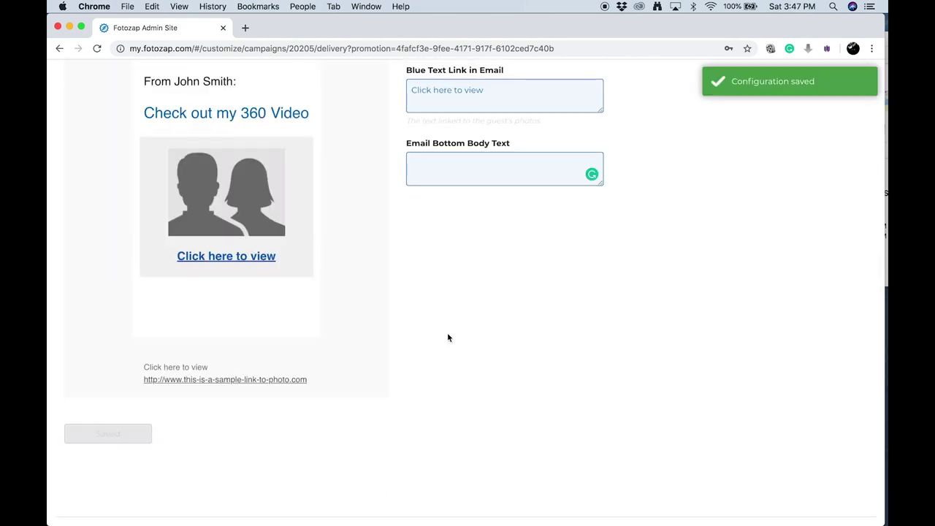
scroll(447, 336, up, 8)
scroll(447, 336, up, 5)
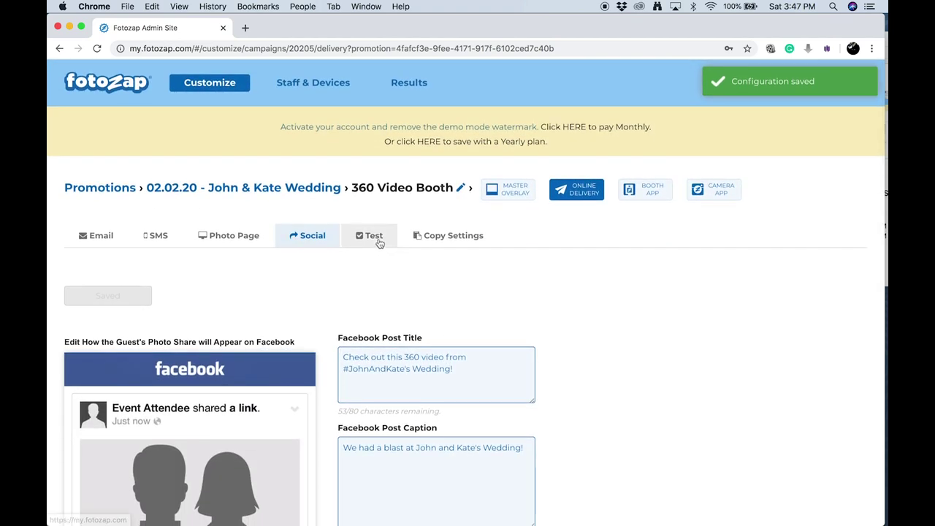
Review the campaign test page with its sample photo, test e-mail form and Campaign Testing FAQ
click(372, 235)
scroll(422, 321, down, 1)
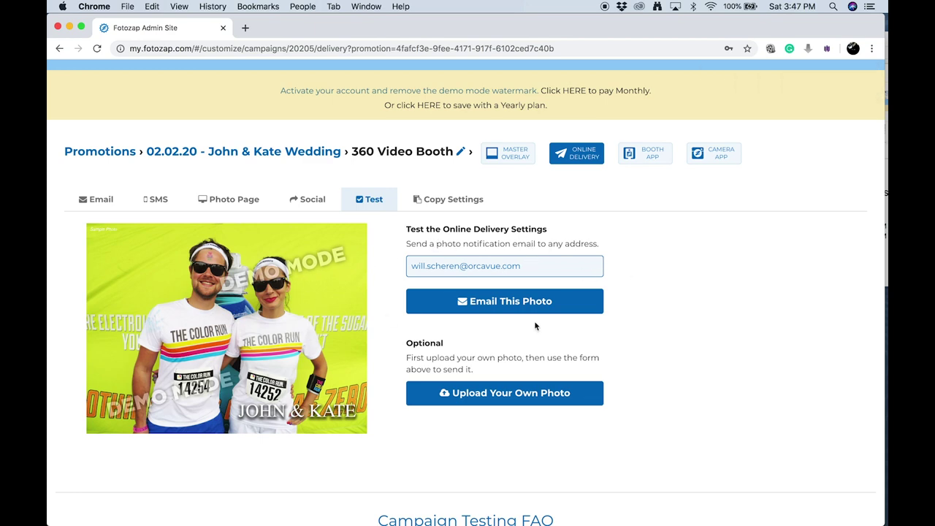
scroll(534, 326, down, 1)
scroll(535, 322, down, 1)
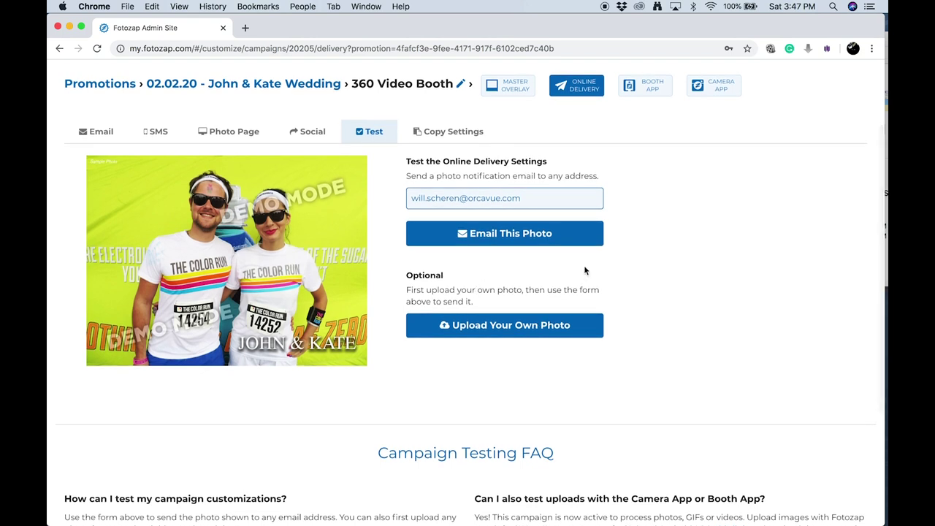
scroll(585, 268, up, 1)
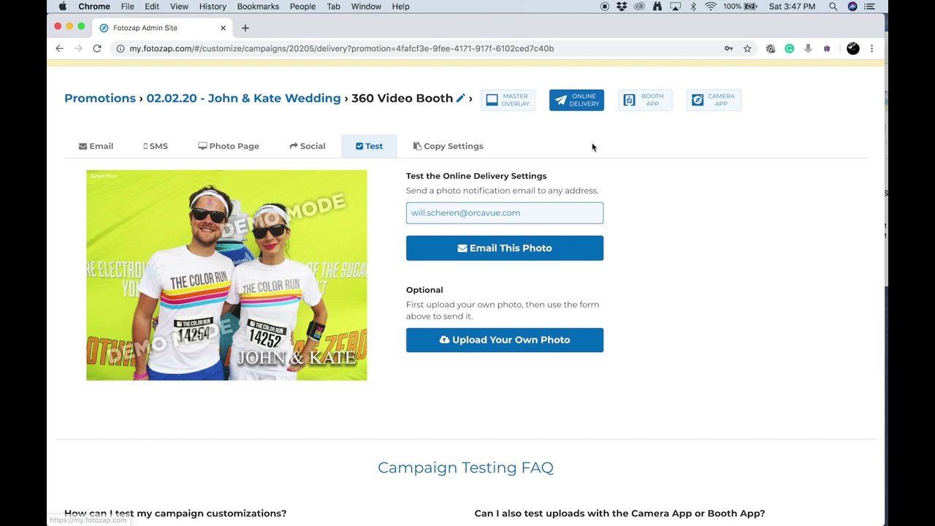
click(646, 100)
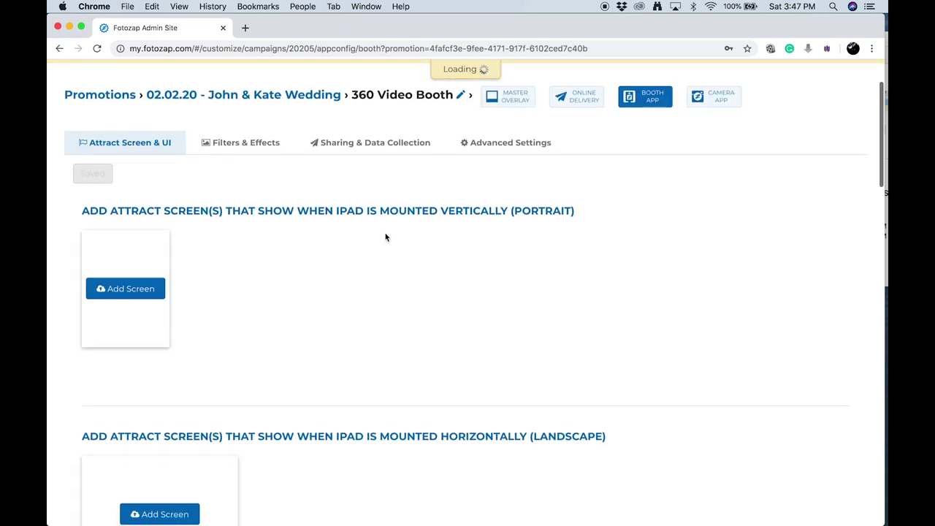
Upload the selection screen background as the landscape attract screen image
scroll(779, 304, down, 6)
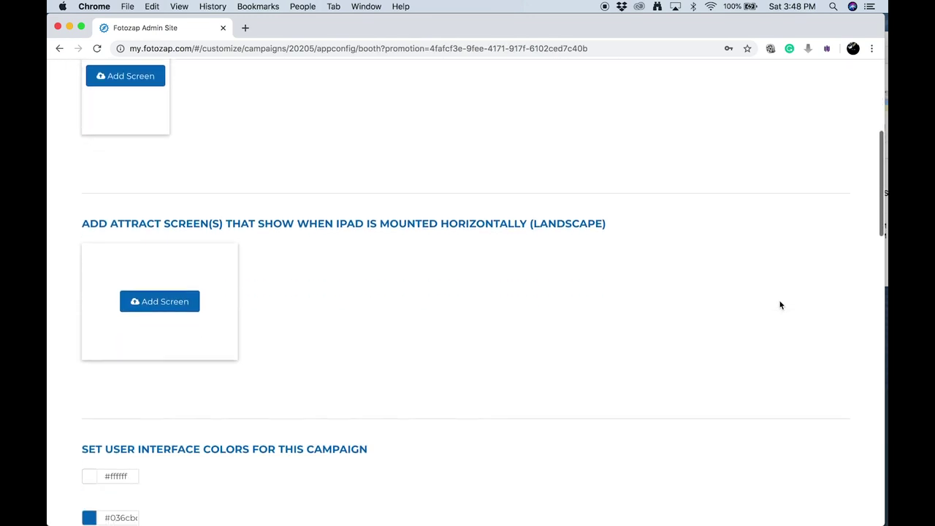
click(192, 287)
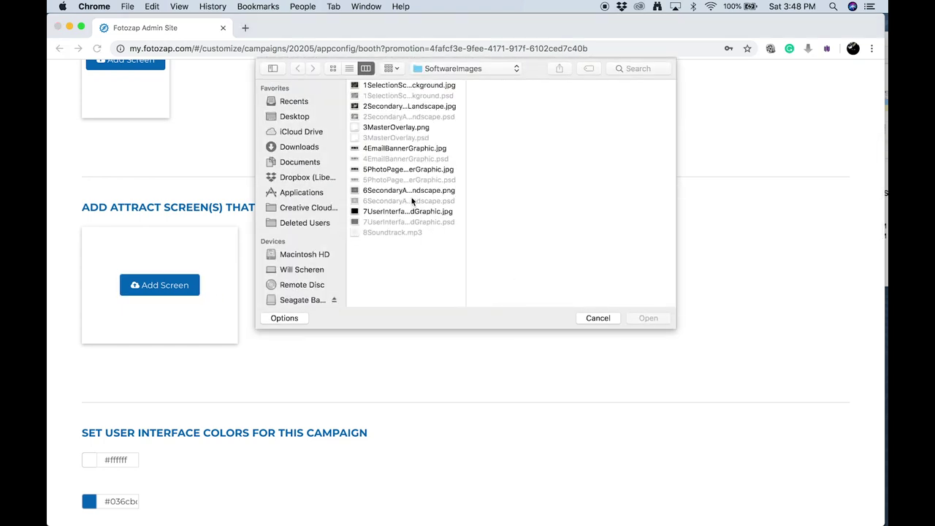
click(410, 86)
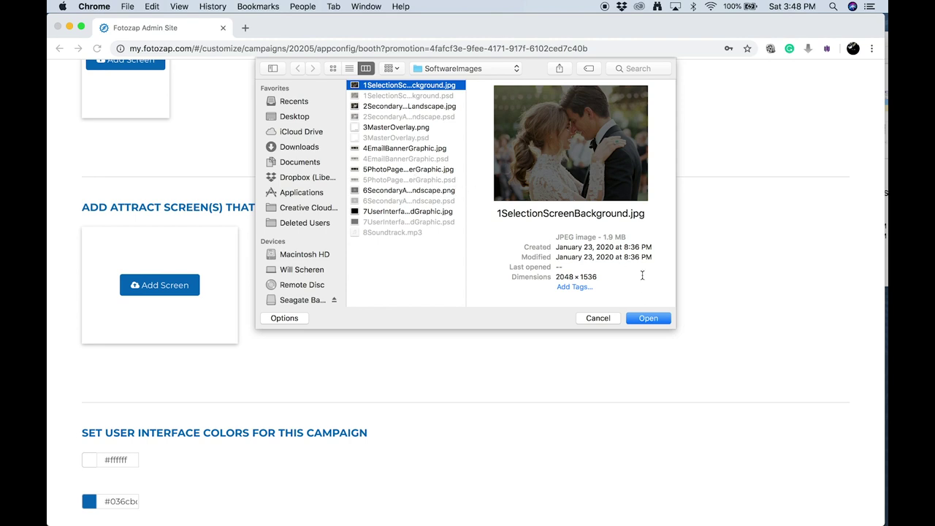
click(648, 319)
Set the first interface colour to fafafa and the second to black
scroll(292, 307, down, 3)
click(138, 323)
text(fafafa)
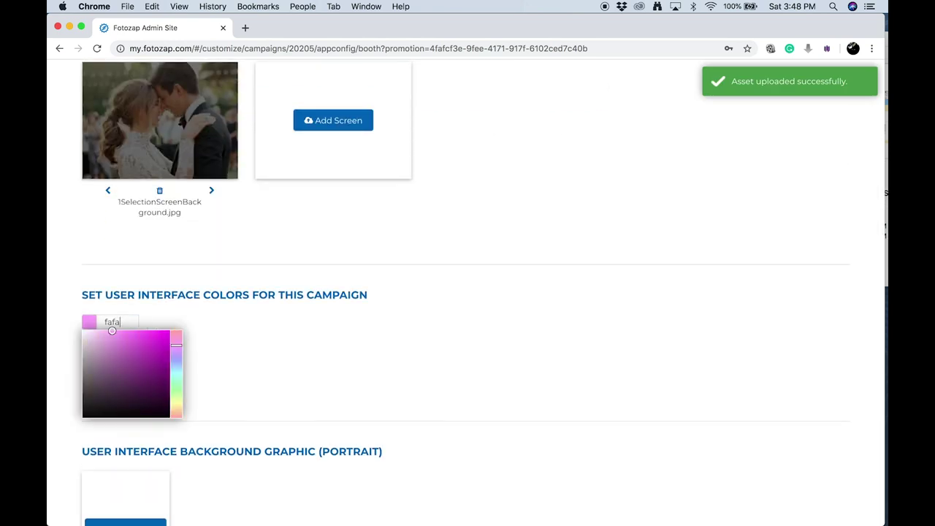
click(247, 314)
click(120, 363)
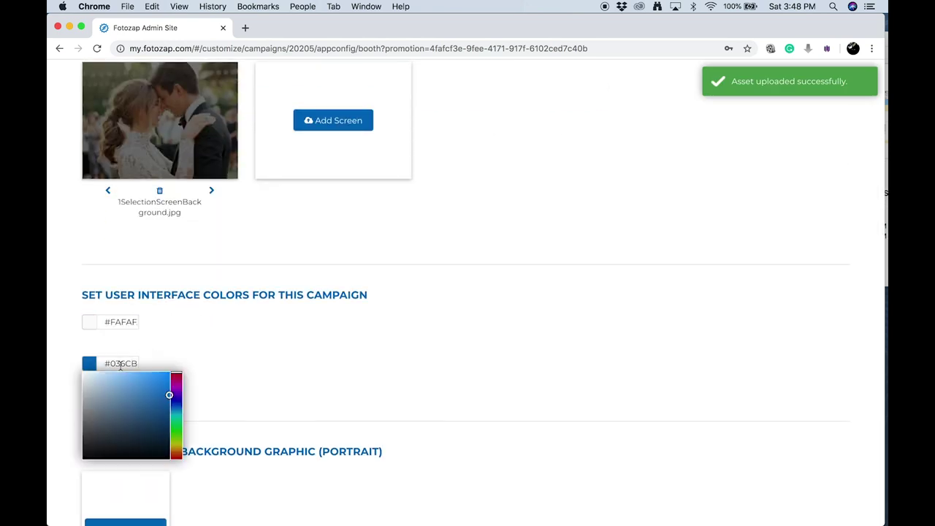
click(230, 392)
Upload 7UserInterfaceBackgroundGraphic.jpg as the landscape UI background and save the configuration
scroll(229, 392, down, 10)
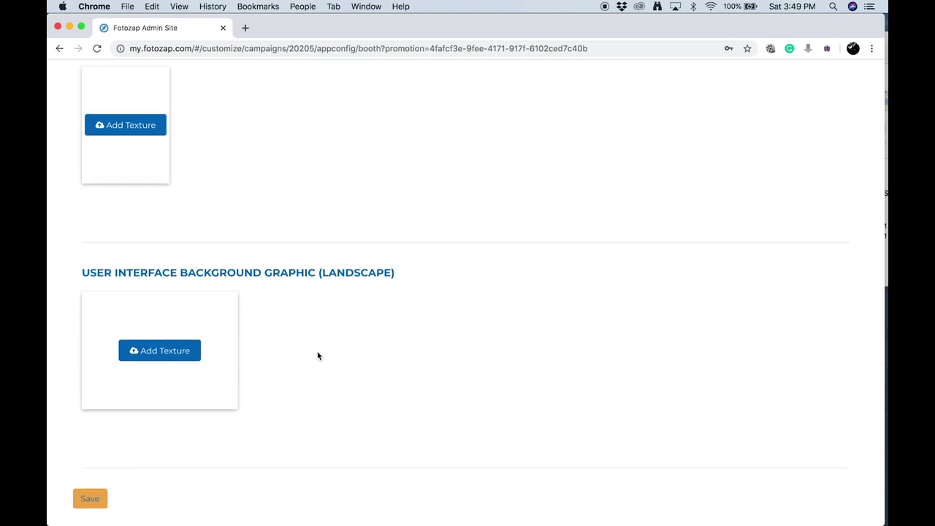
click(193, 354)
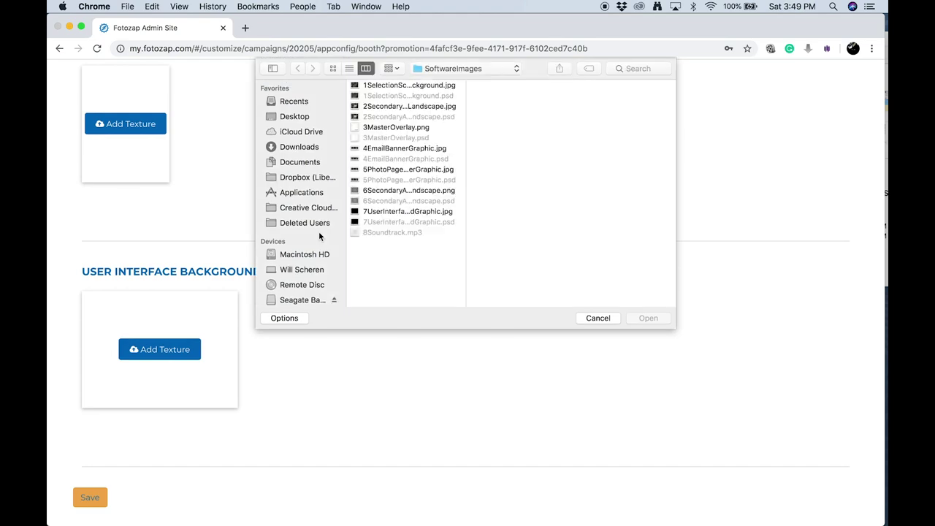
click(400, 211)
click(647, 318)
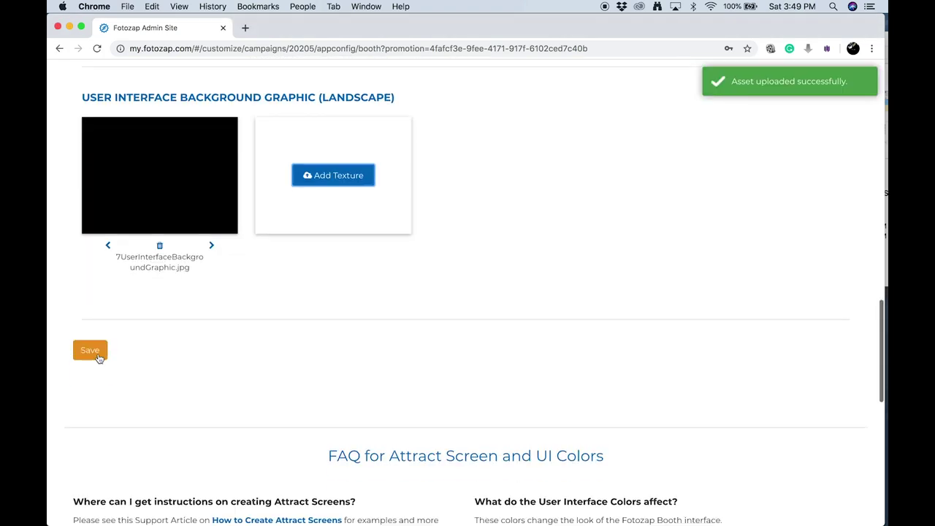
click(89, 350)
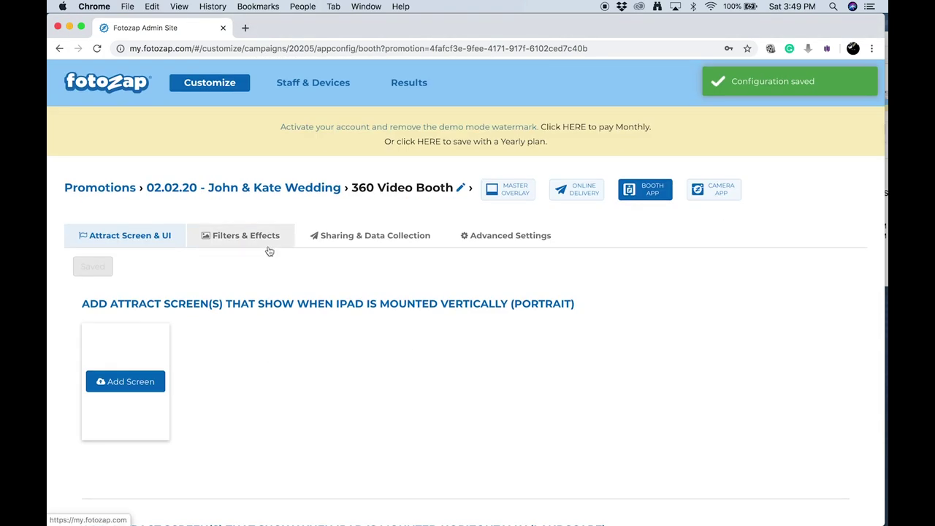
click(258, 243)
Set the booth to capture Video with the Normal preset and a 4-second recording duration
scroll(261, 308, down, 2)
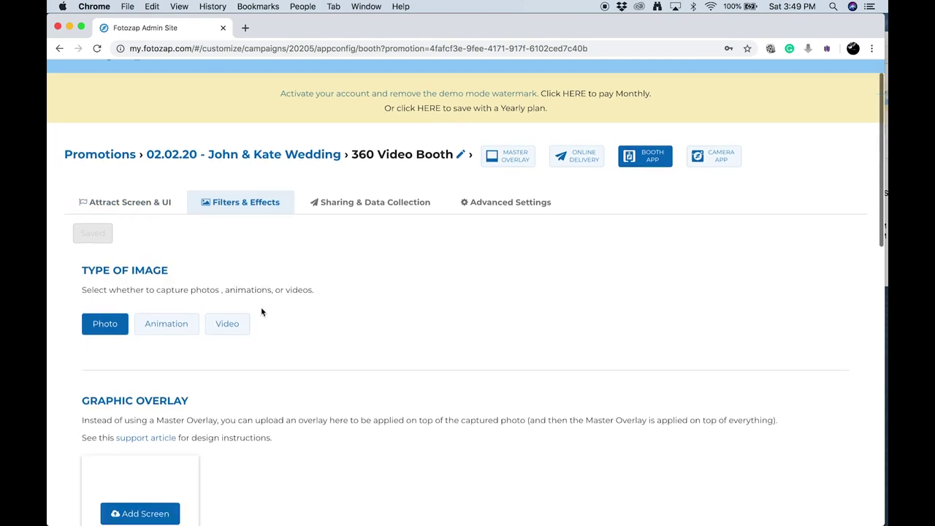
click(227, 281)
scroll(298, 296, down, 2)
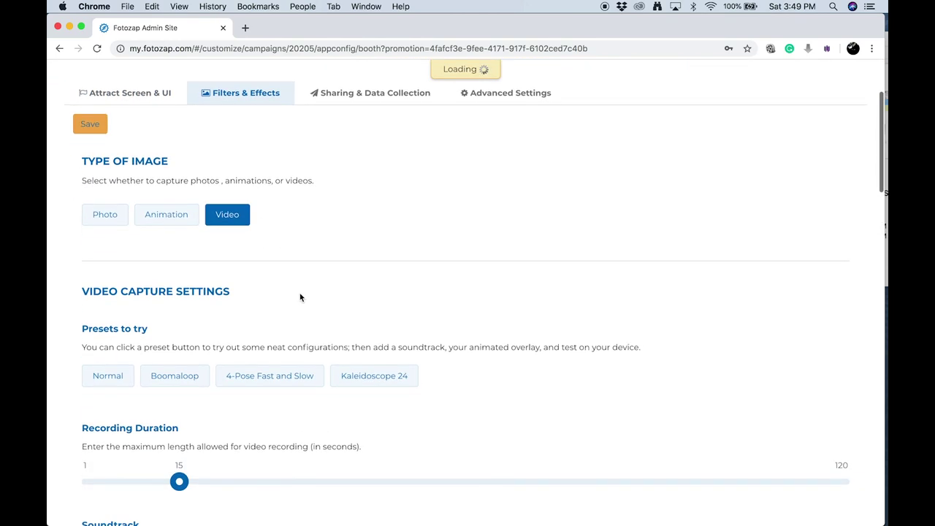
scroll(301, 262, down, 2)
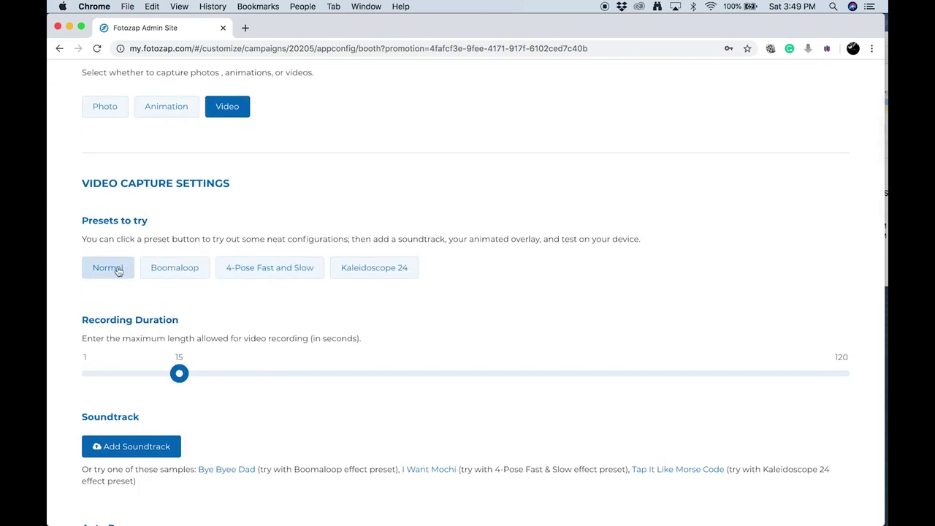
click(117, 268)
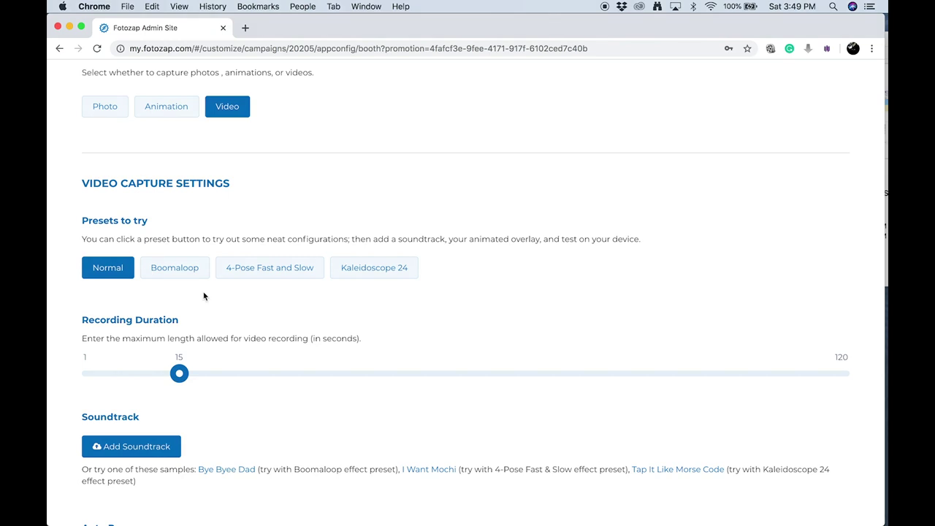
scroll(298, 373, down, 1)
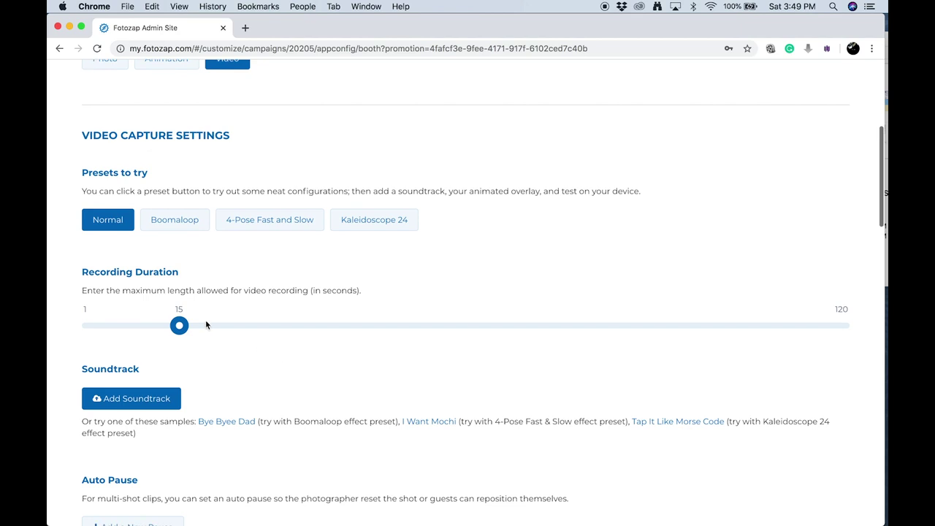
drag(179, 326, 110, 326)
Upload 8Soundtrack.mp3 as the video soundtrack
scroll(147, 336, down, 1)
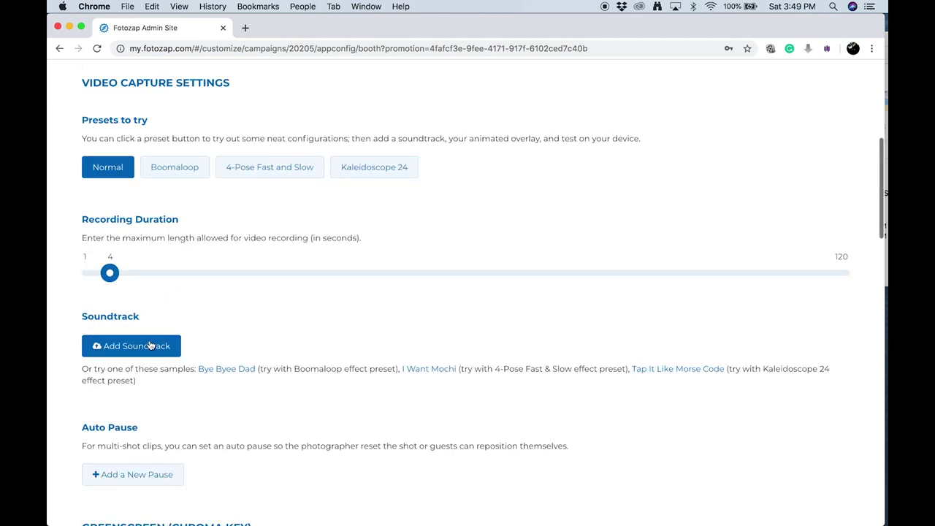
click(176, 343)
click(392, 232)
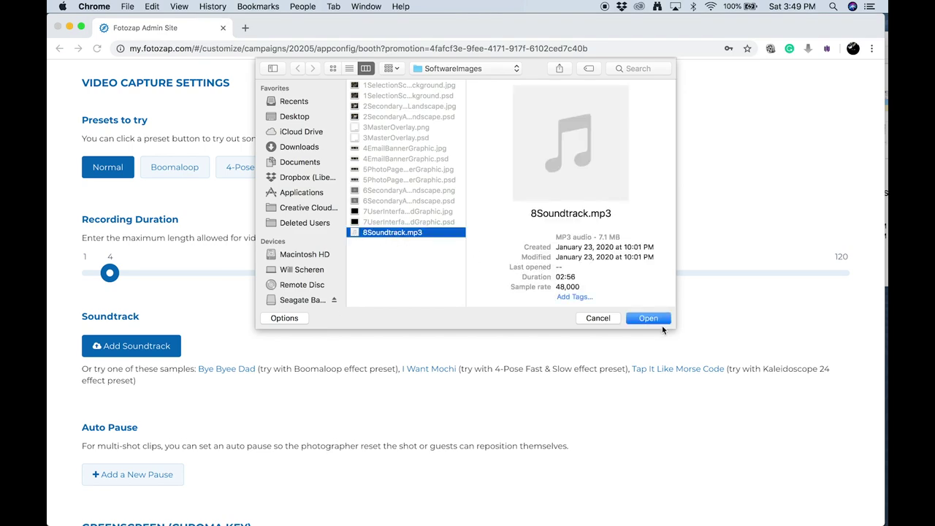
click(648, 317)
scroll(365, 349, down, 3)
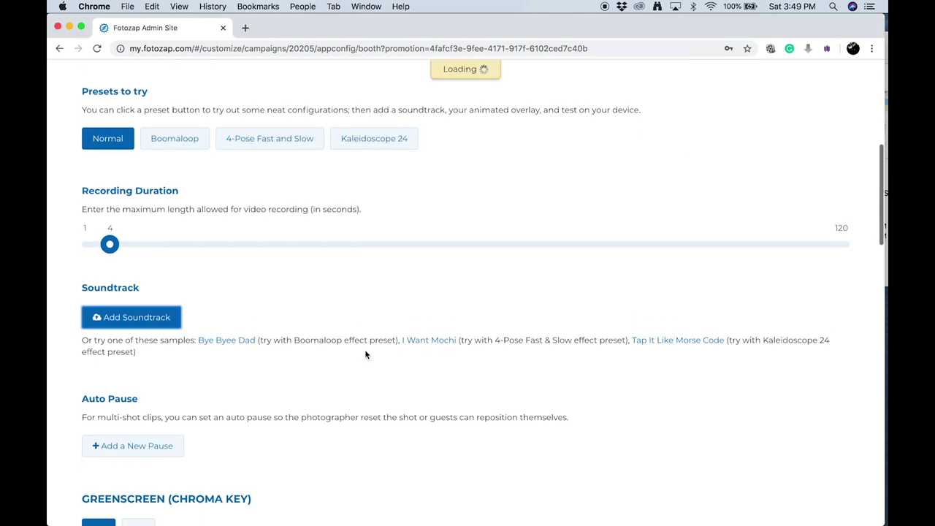
scroll(152, 311, down, 10)
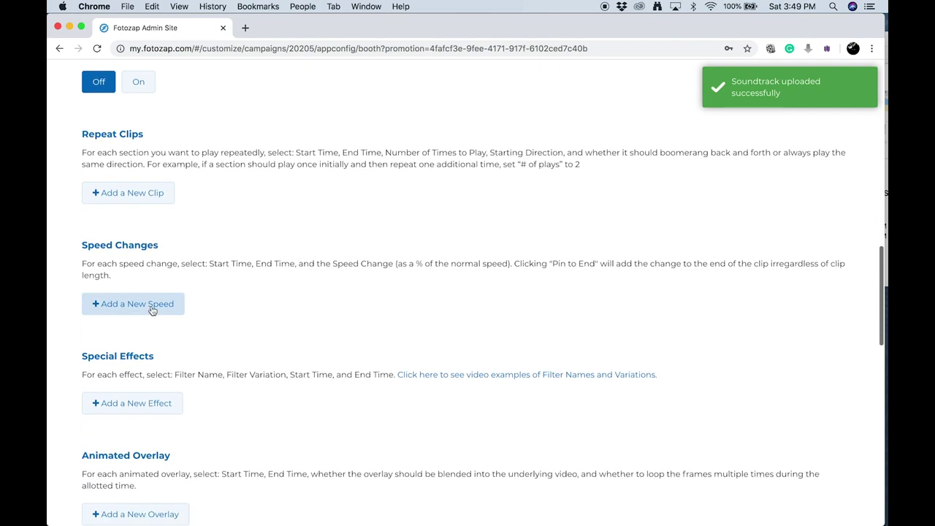
Add a speed change playing seconds 0–4 at 25% speed
scroll(149, 307, down, 2)
click(131, 206)
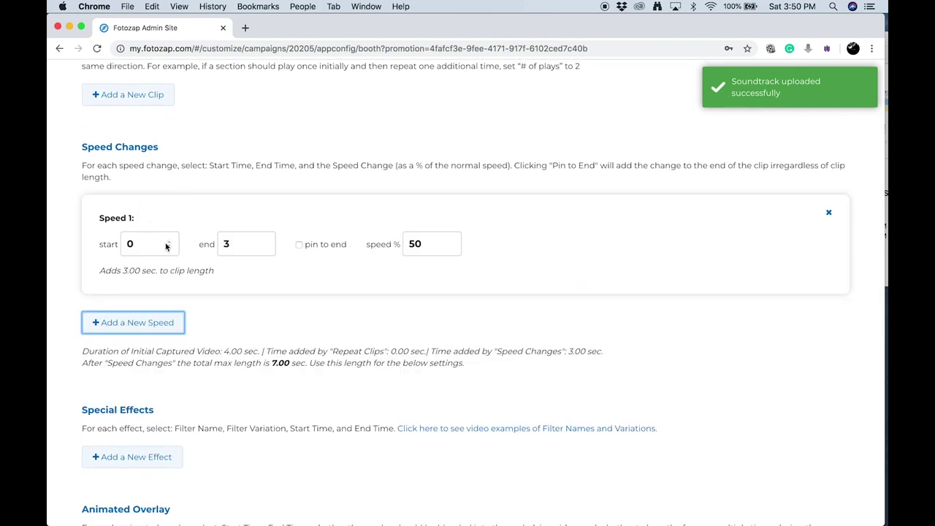
click(241, 245)
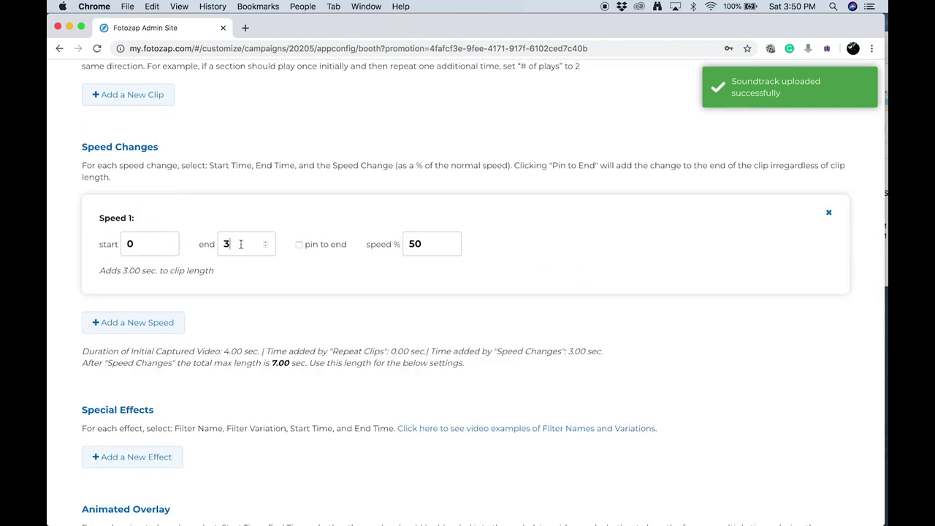
key(Up)
click(420, 251)
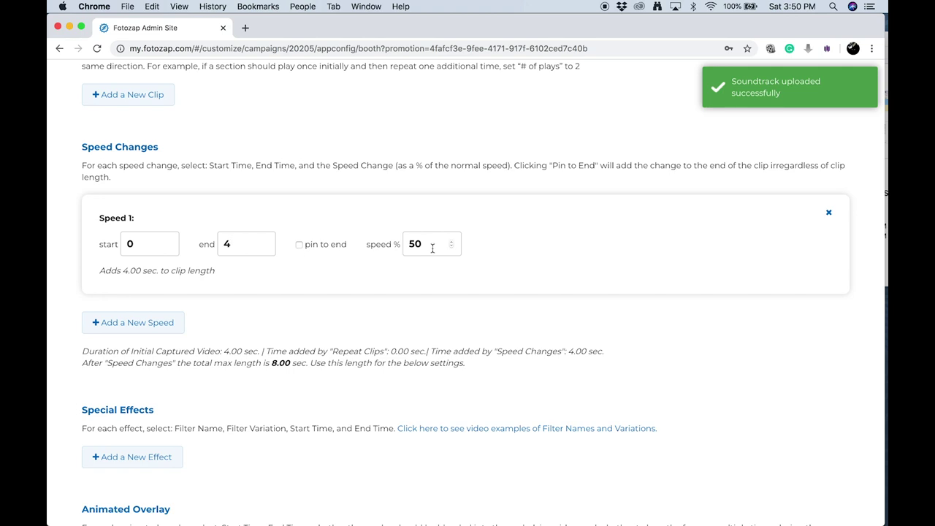
key(BackSpace)
key(BackSpace)
text(025)
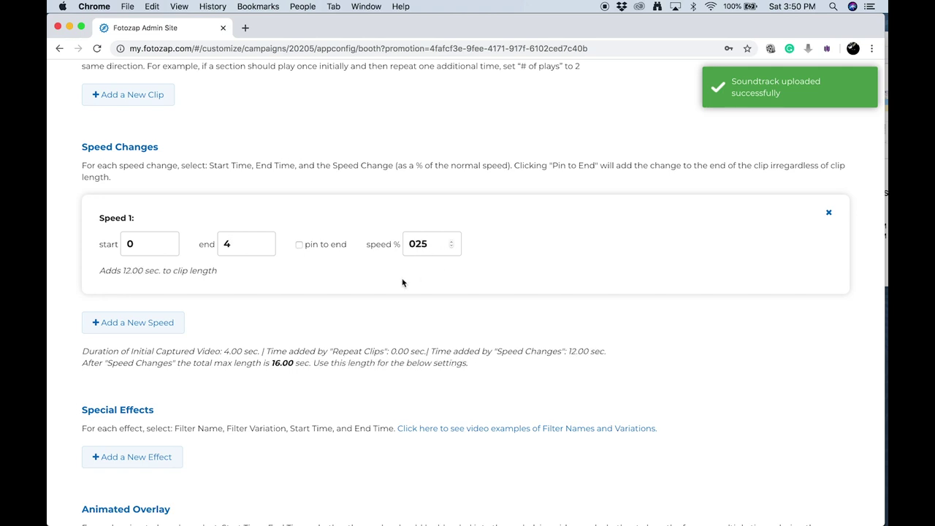
click(247, 286)
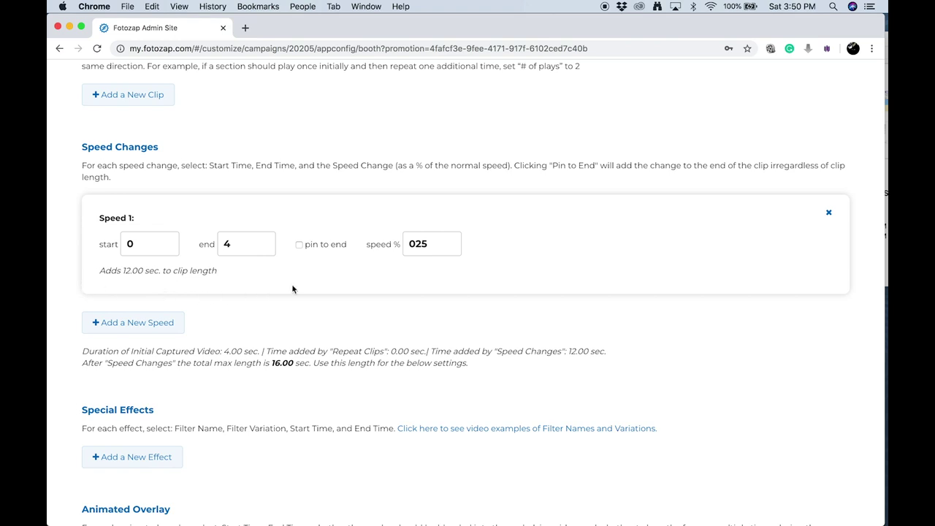
Save the Filters & Effects configuration with its 16-second maximum clip length
scroll(292, 289, down, 5)
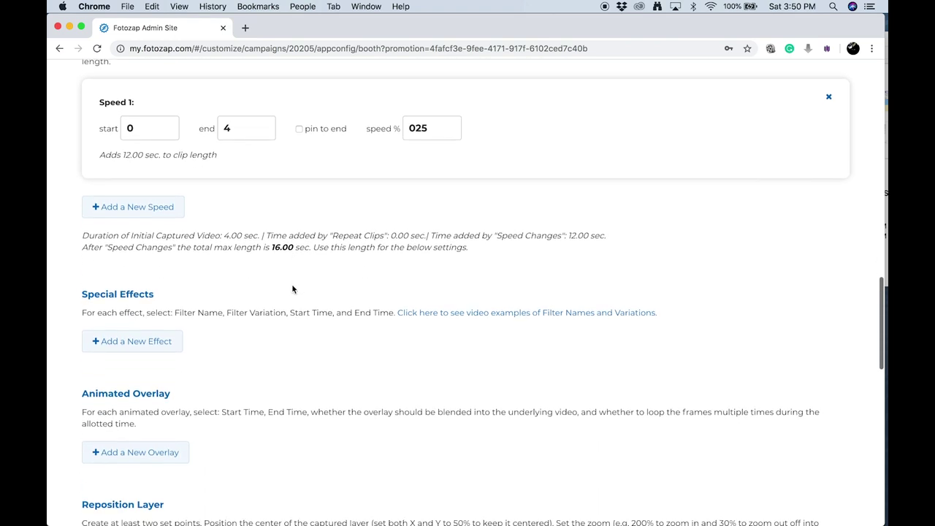
scroll(292, 285, down, 4)
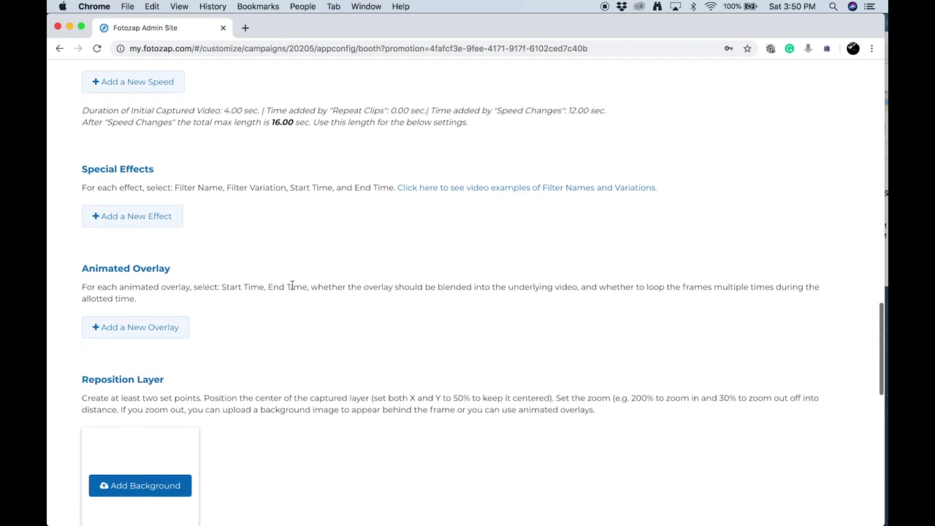
scroll(292, 284, down, 1)
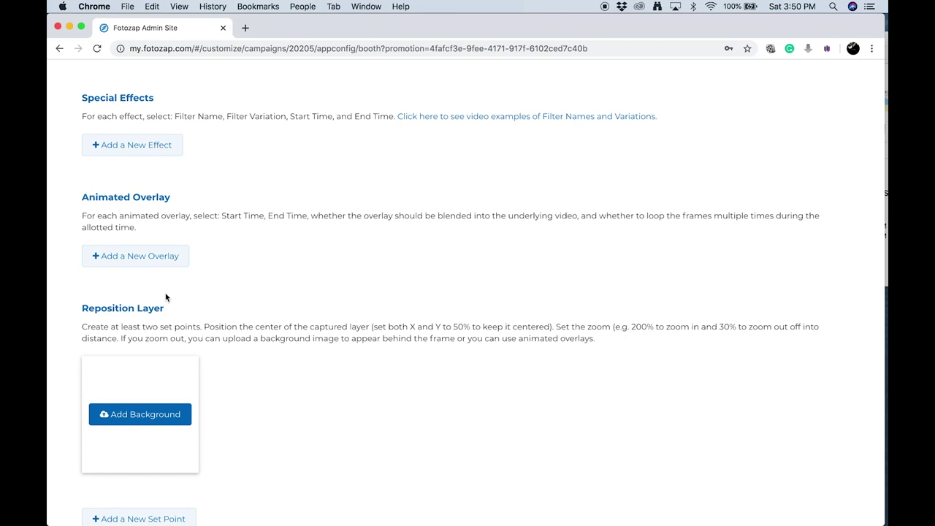
scroll(165, 297, down, 10)
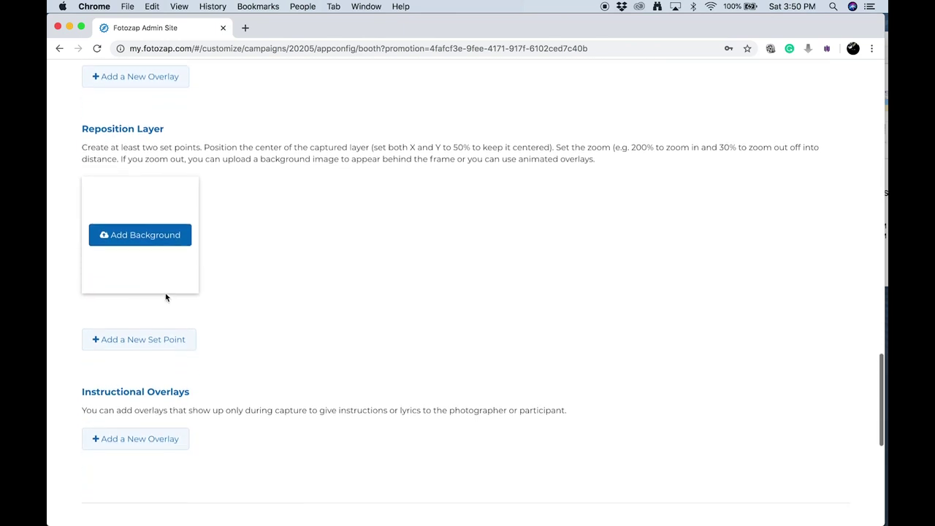
scroll(166, 297, down, 8)
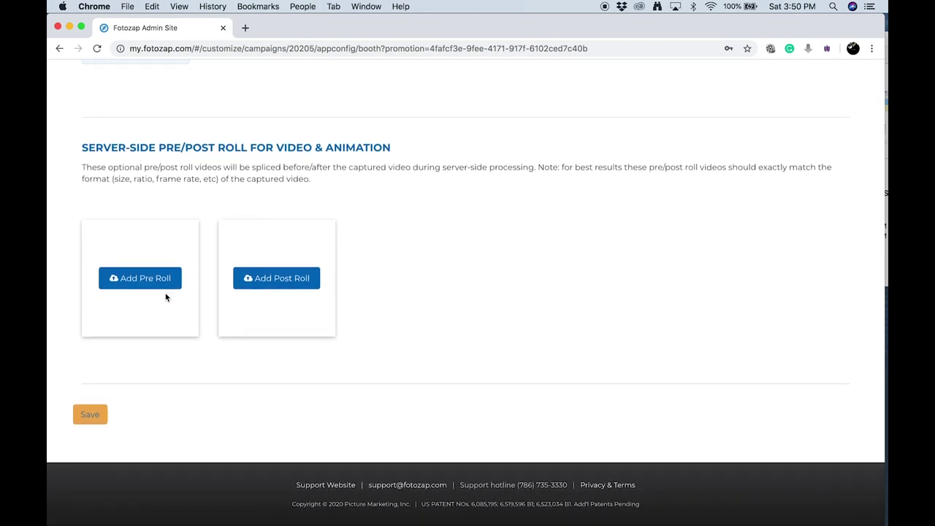
scroll(166, 297, up, 1)
scroll(166, 297, down, 1)
click(103, 428)
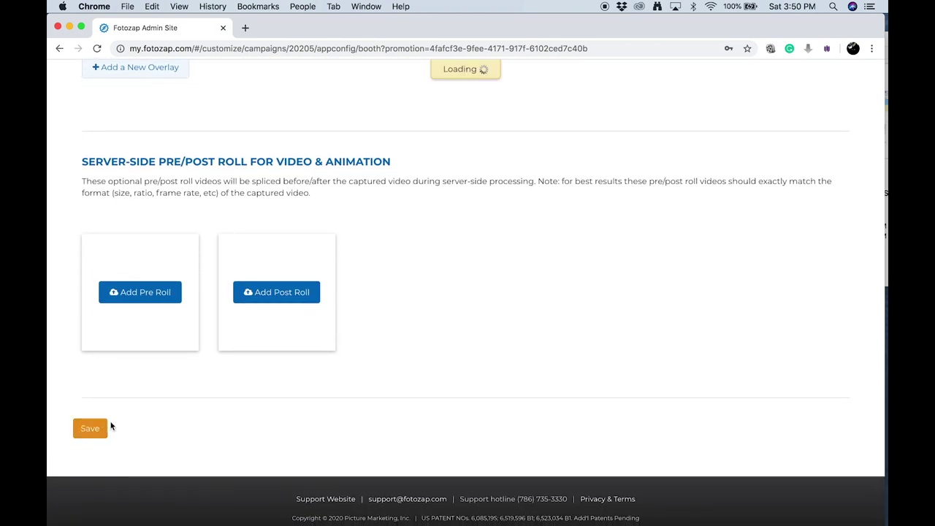
scroll(201, 367, up, 20)
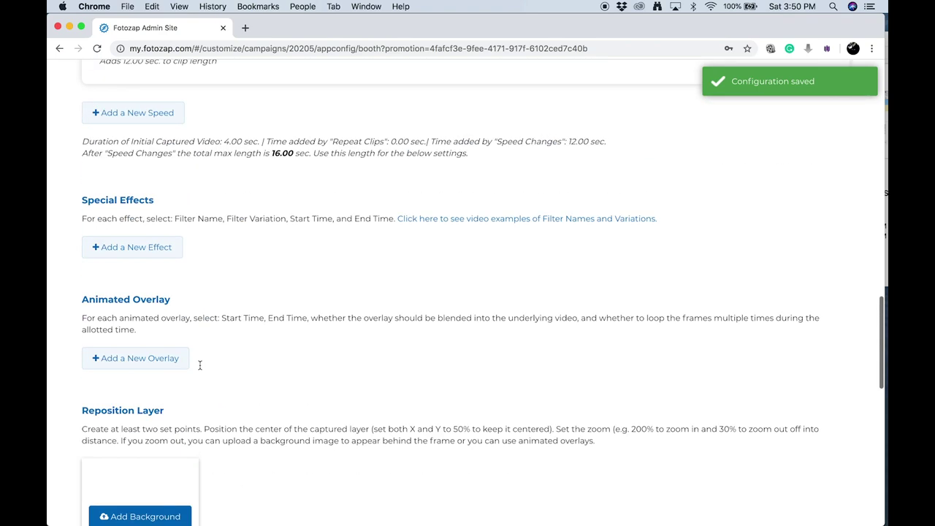
scroll(199, 364, up, 10)
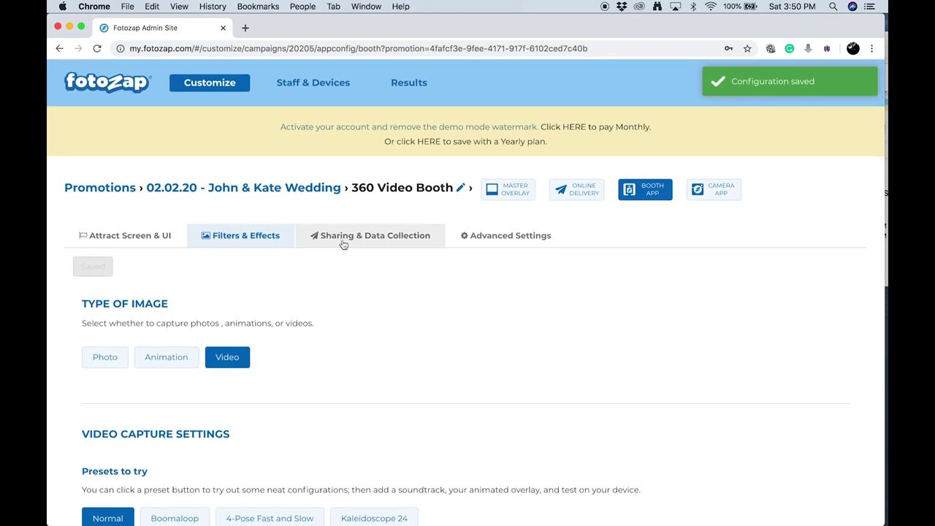
Review the Sharing & Data Collection settings: Email and SMS sharing on, Survey off
click(345, 243)
scroll(275, 320, down, 1)
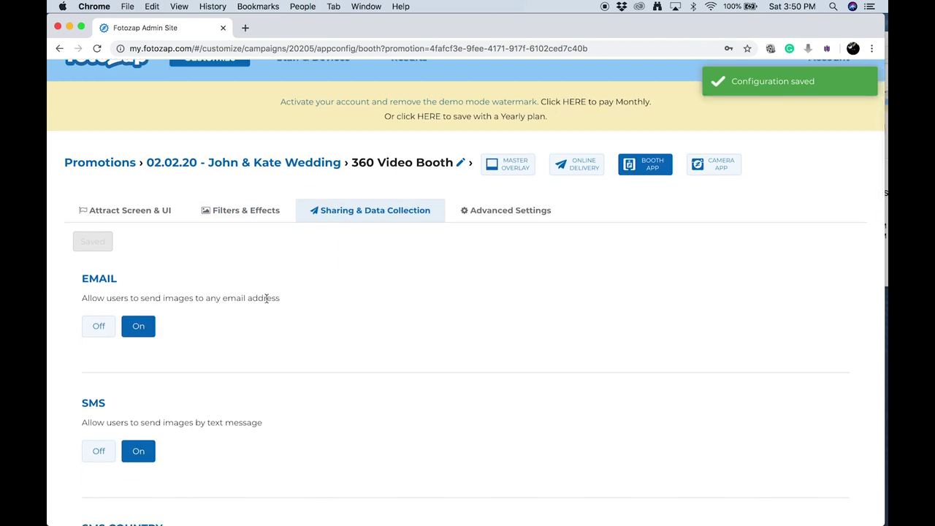
scroll(241, 384, down, 5)
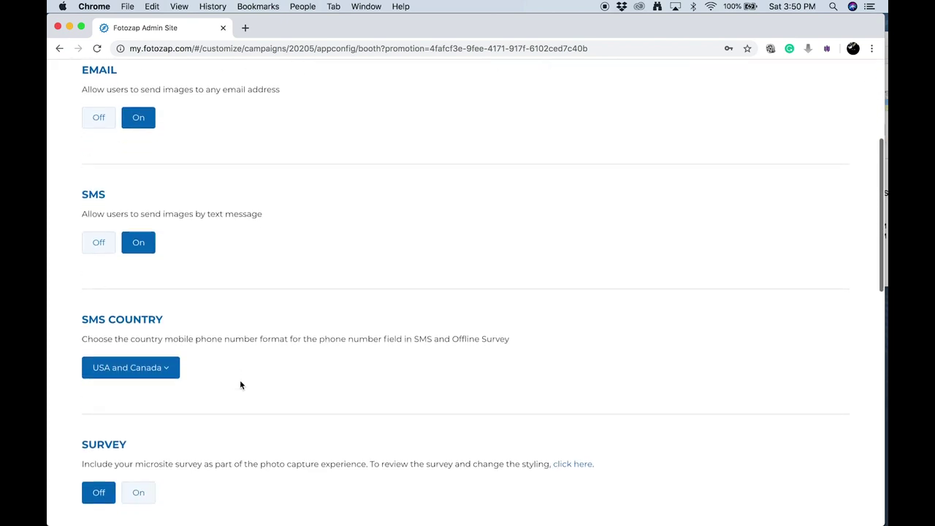
scroll(240, 385, down, 4)
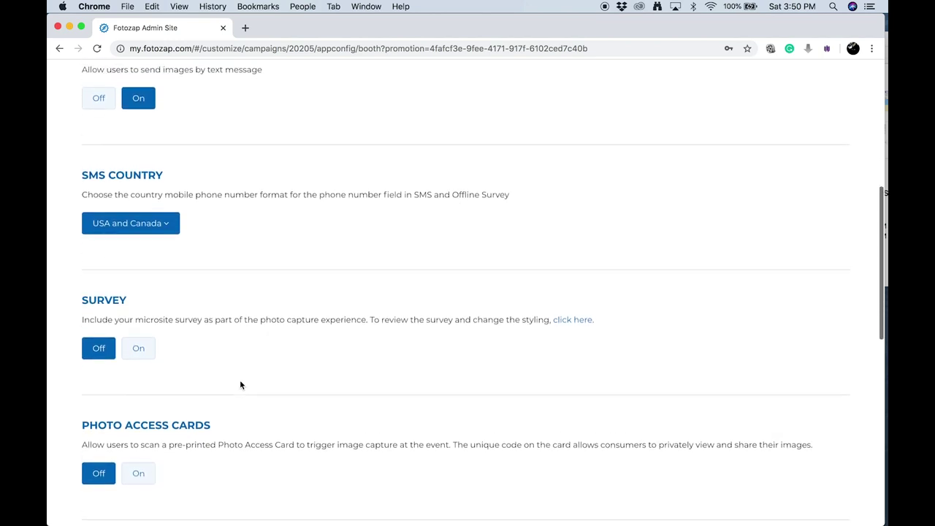
scroll(240, 385, up, 4)
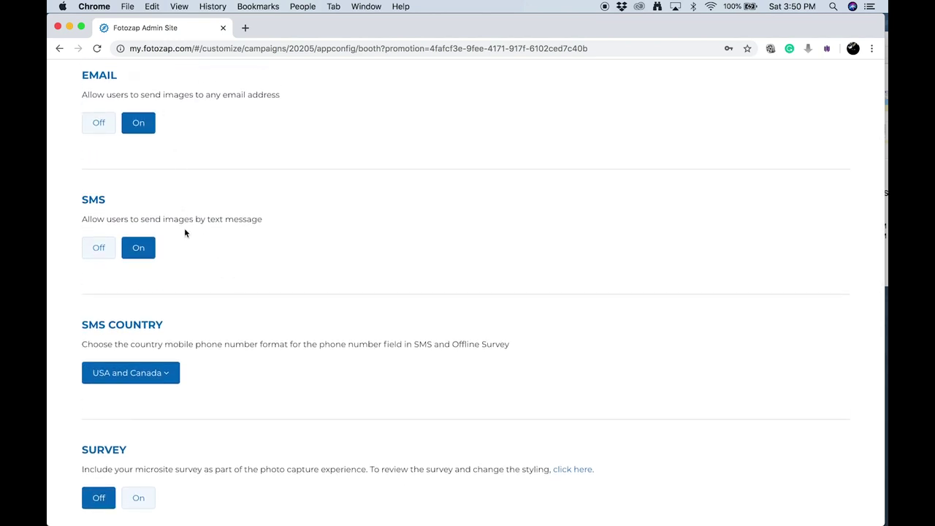
scroll(220, 365, down, 1)
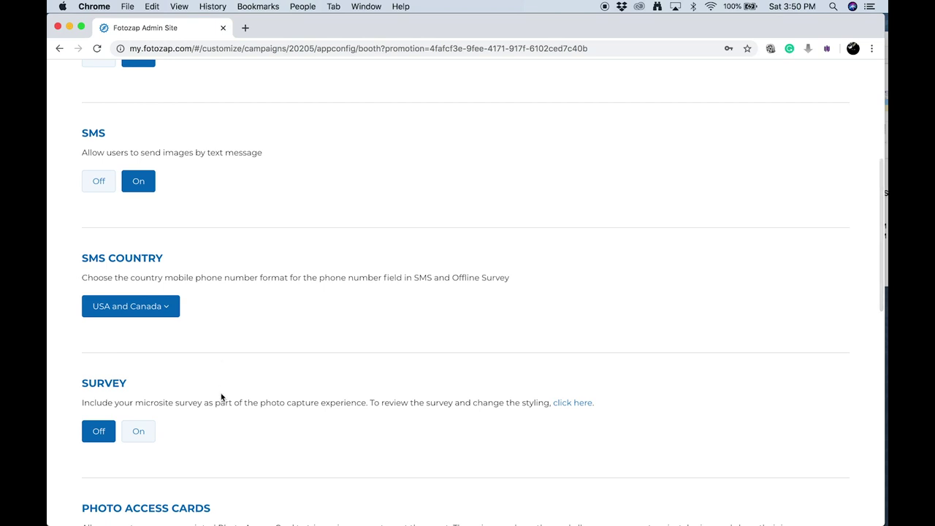
scroll(222, 397, down, 3)
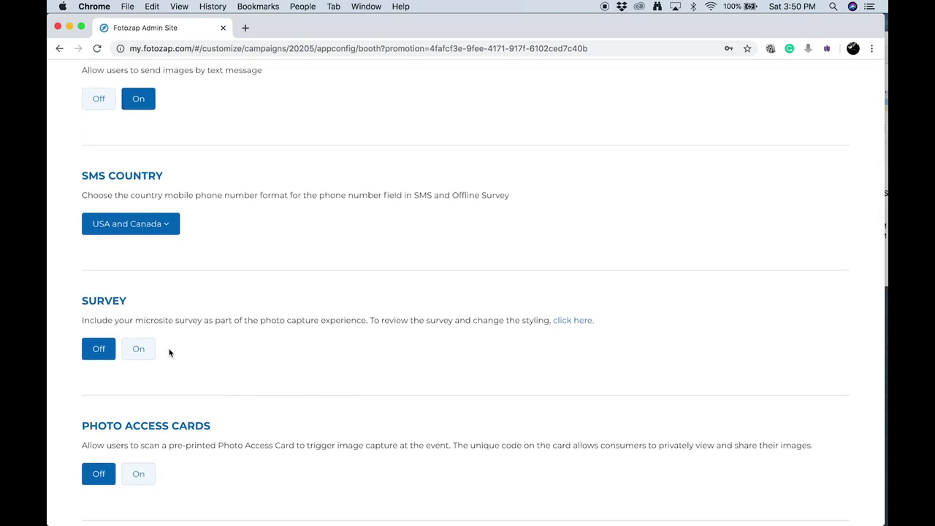
scroll(169, 353, down, 10)
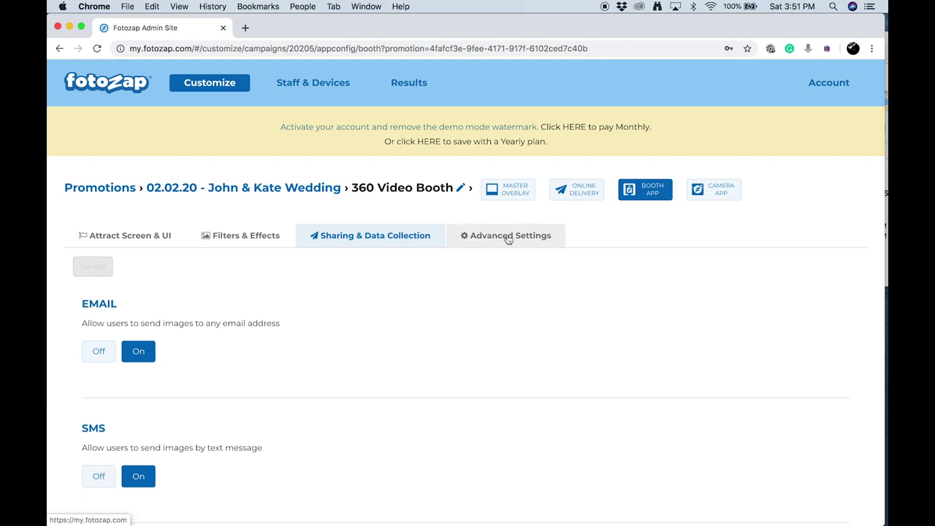
Keep the capture countdown at 3 seconds in Advanced Settings
click(507, 235)
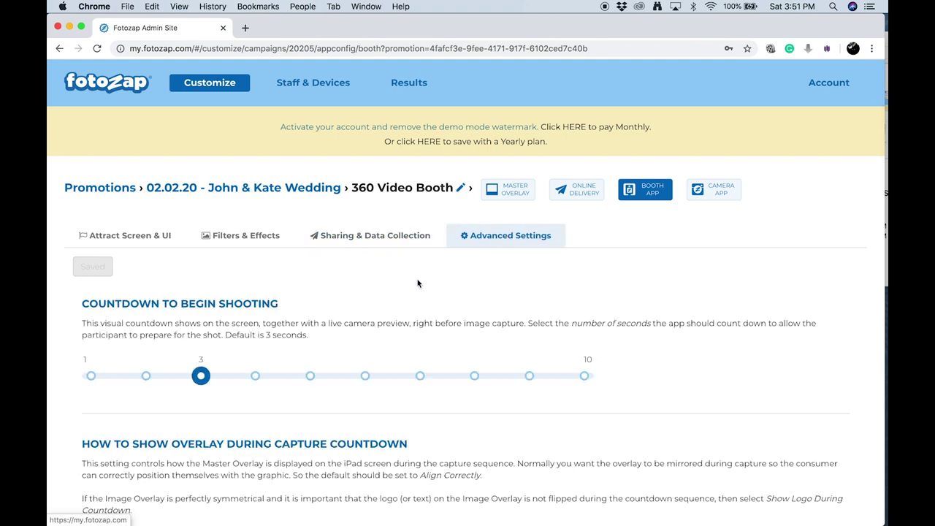
scroll(323, 353, down, 1)
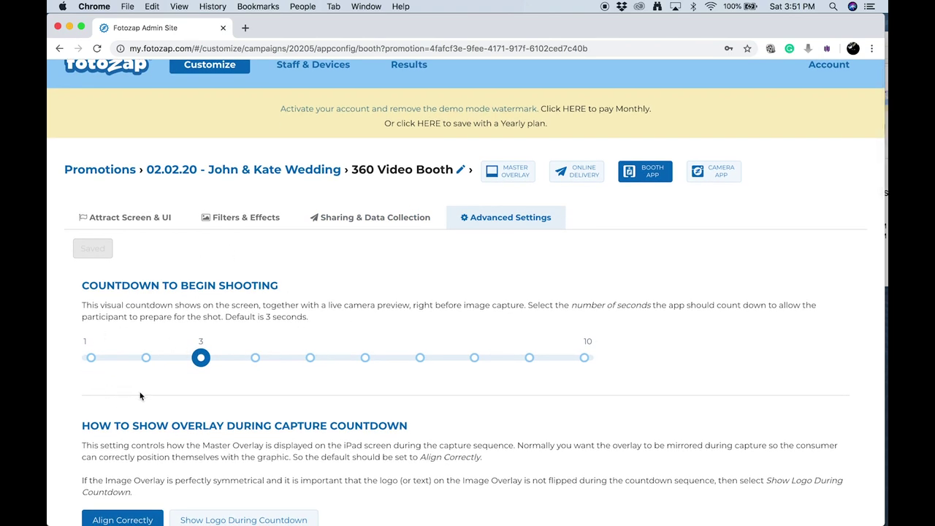
click(257, 365)
click(203, 361)
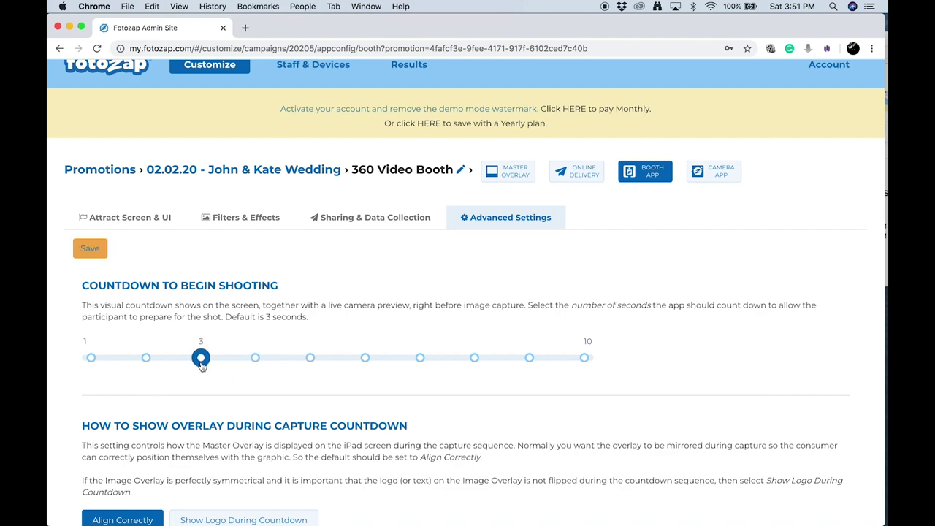
Switch capture resolution to Normal, leaving Auto Frame Faces on
scroll(223, 411, down, 3)
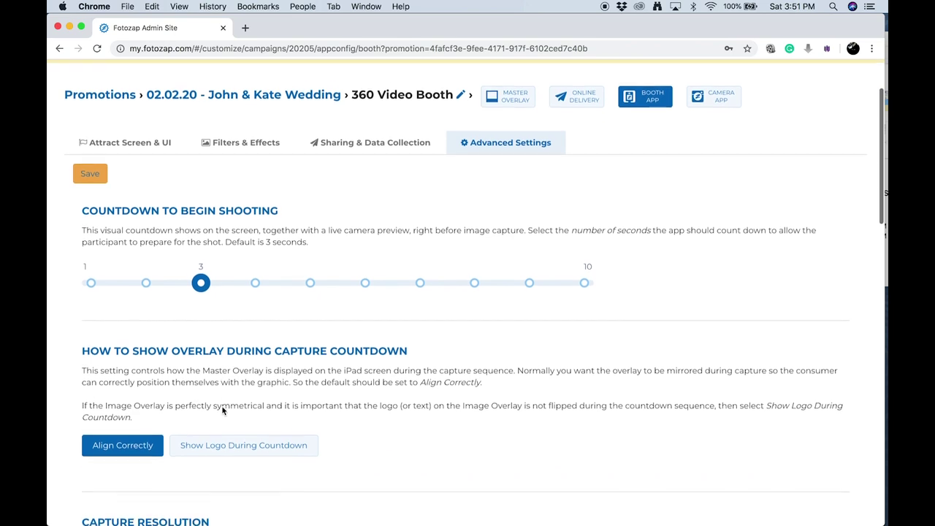
scroll(223, 410, down, 1)
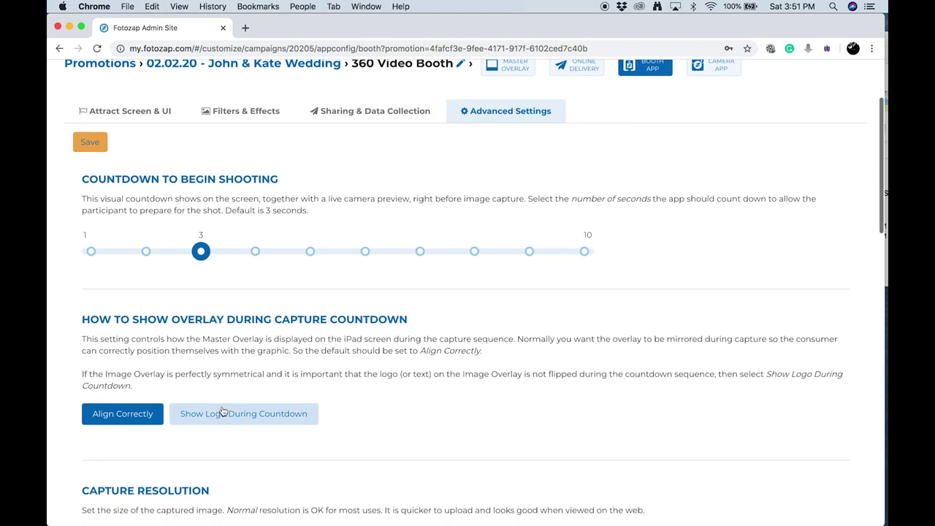
scroll(201, 363, down, 2)
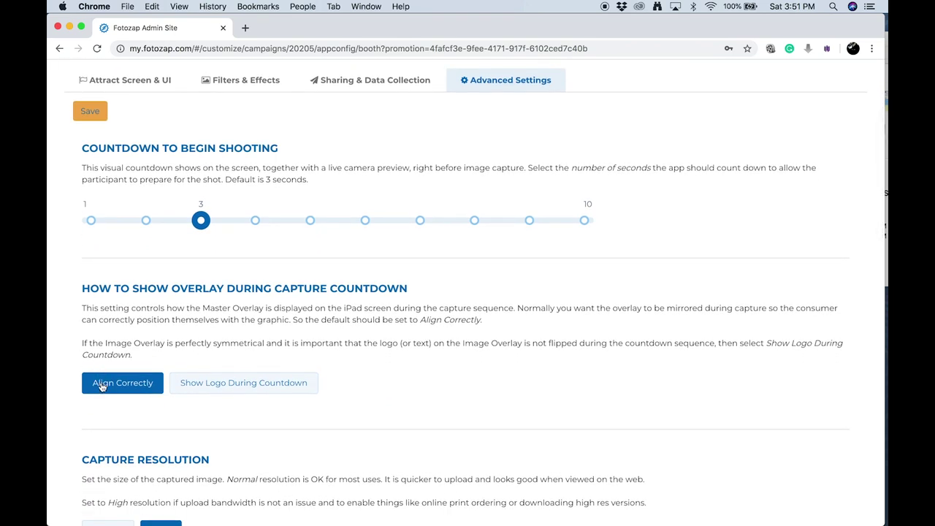
scroll(102, 387, down, 5)
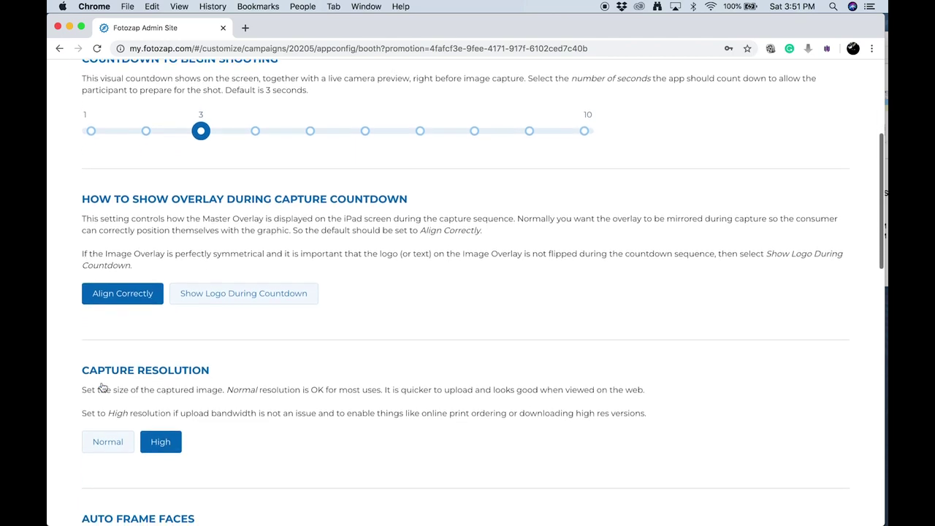
scroll(103, 387, down, 2)
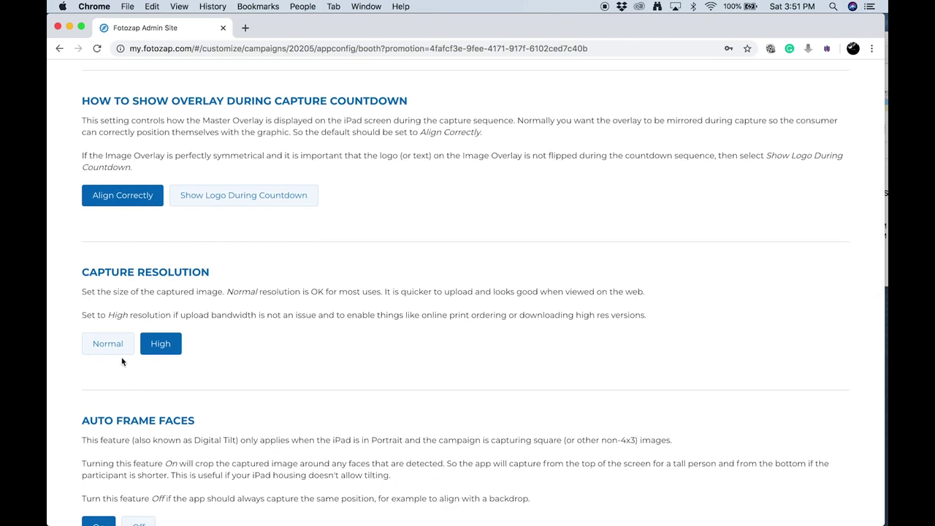
click(106, 353)
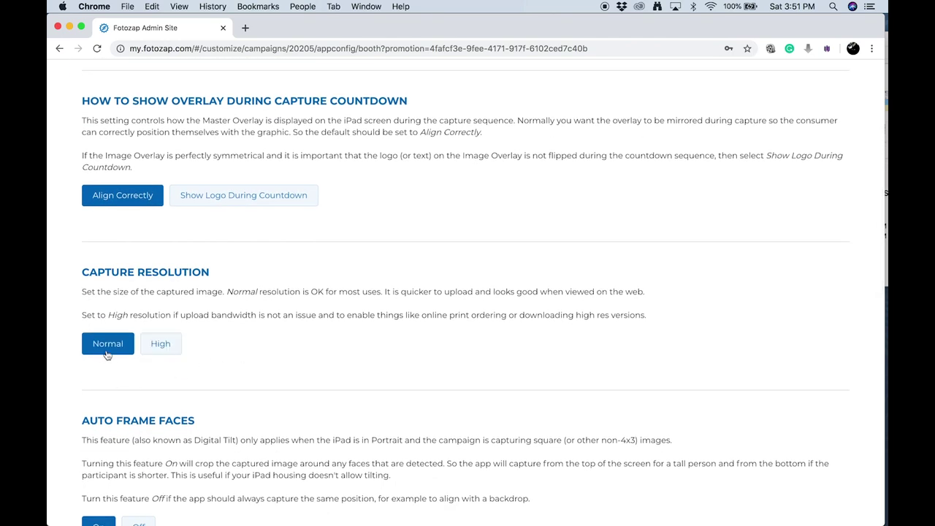
scroll(213, 358, down, 2)
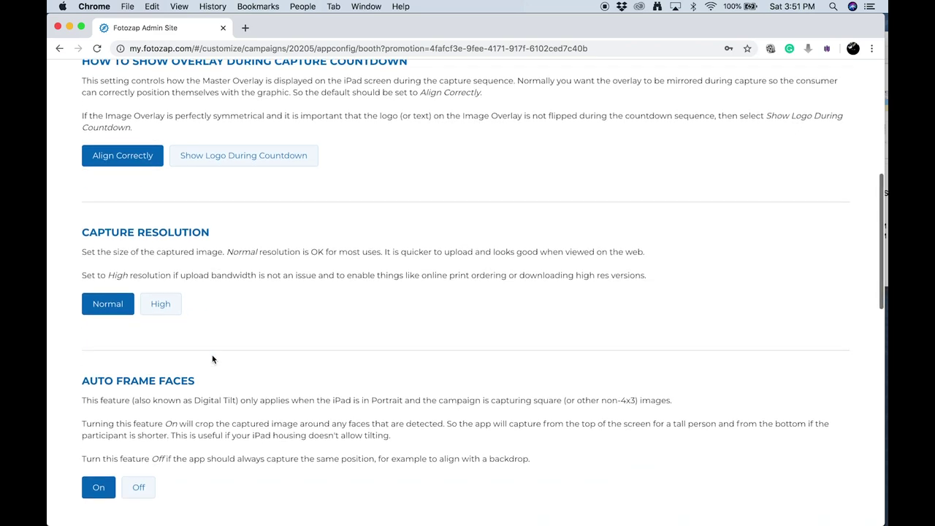
scroll(212, 359, down, 2)
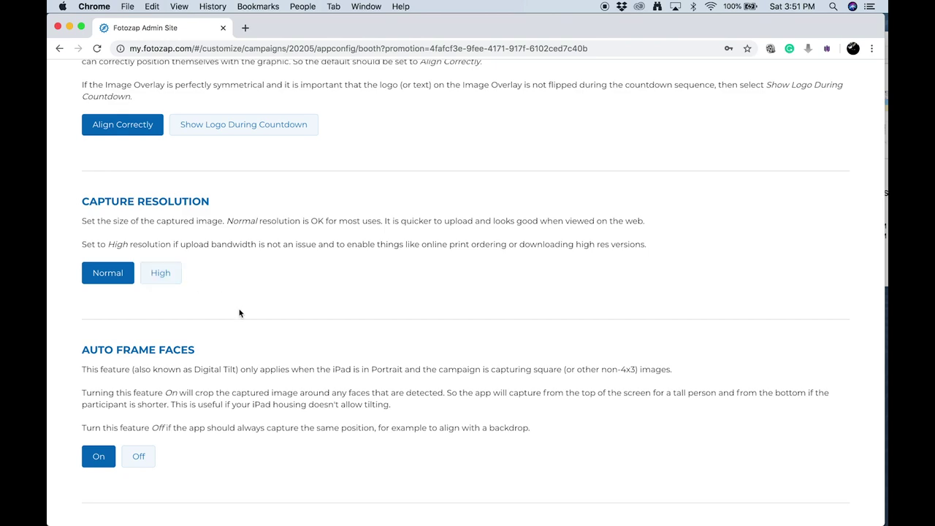
scroll(238, 312, down, 2)
scroll(239, 313, down, 5)
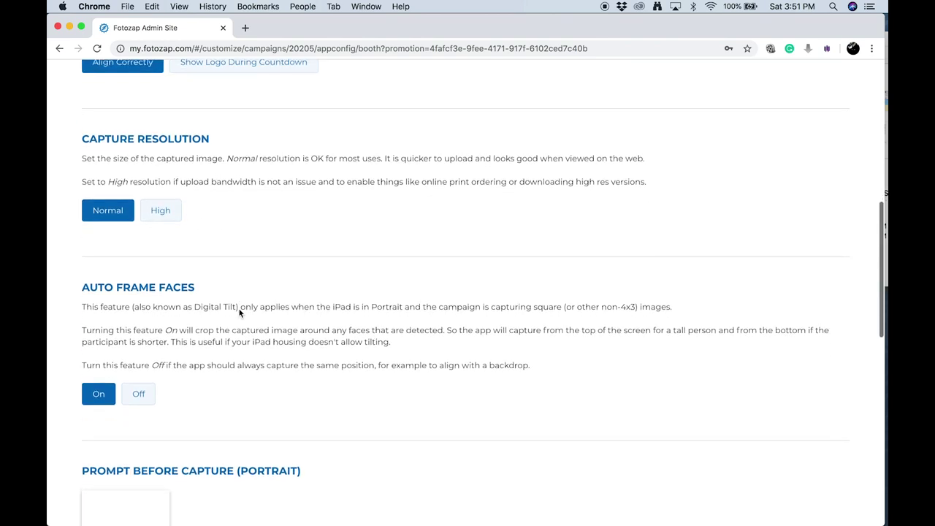
scroll(239, 313, down, 6)
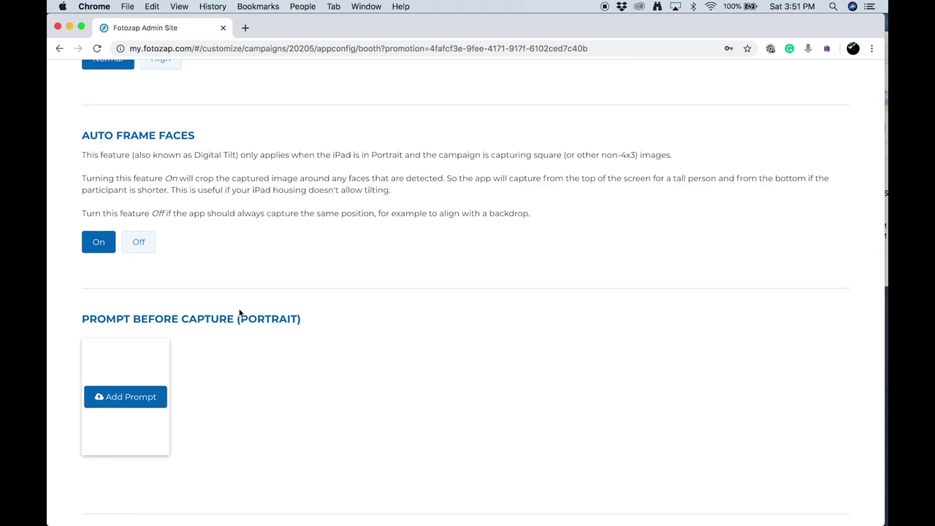
scroll(239, 313, down, 1)
scroll(239, 312, down, 1)
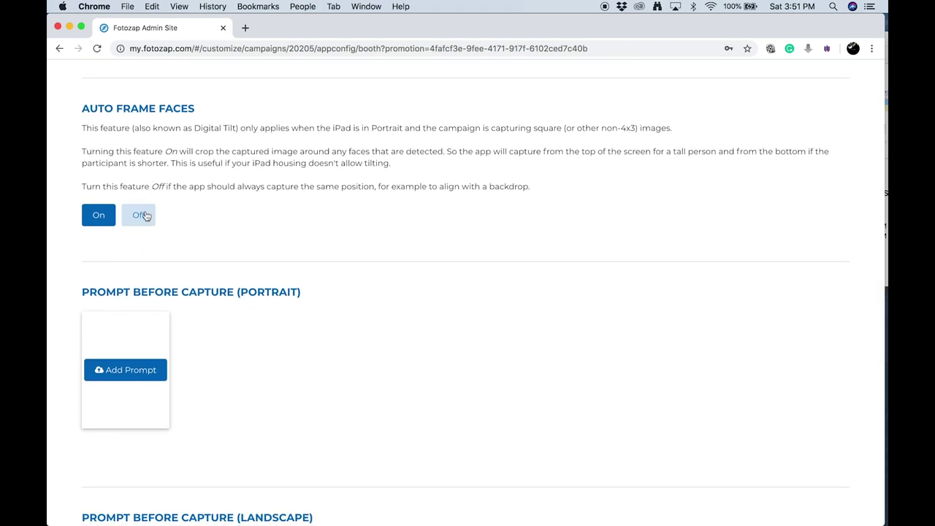
scroll(236, 367, down, 5)
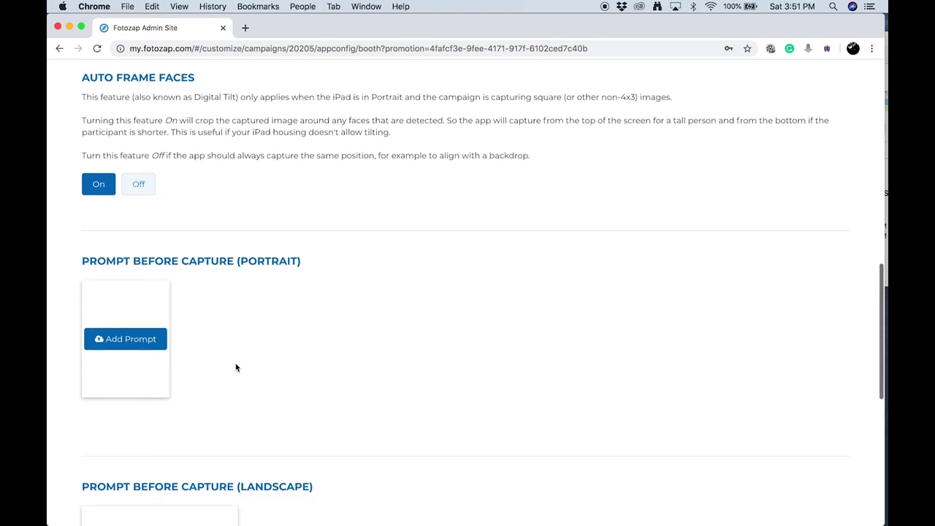
Save the booth configuration with the TAKE A 360 VIDEO landscape prompt
scroll(236, 367, down, 3)
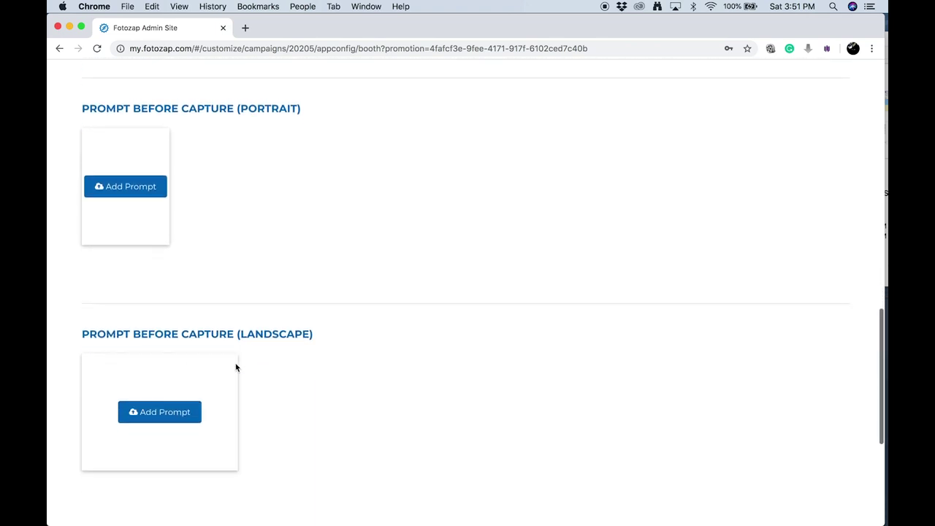
scroll(211, 407, down, 2)
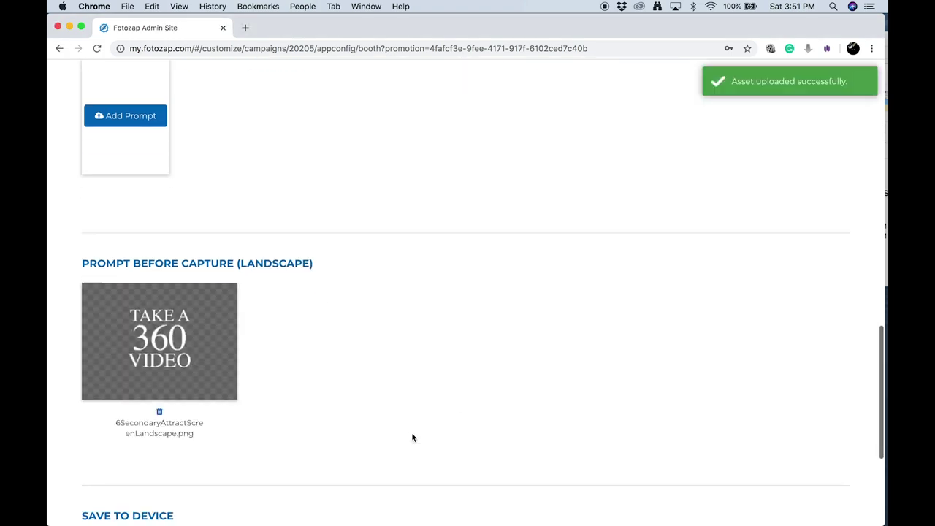
scroll(151, 409, down, 8)
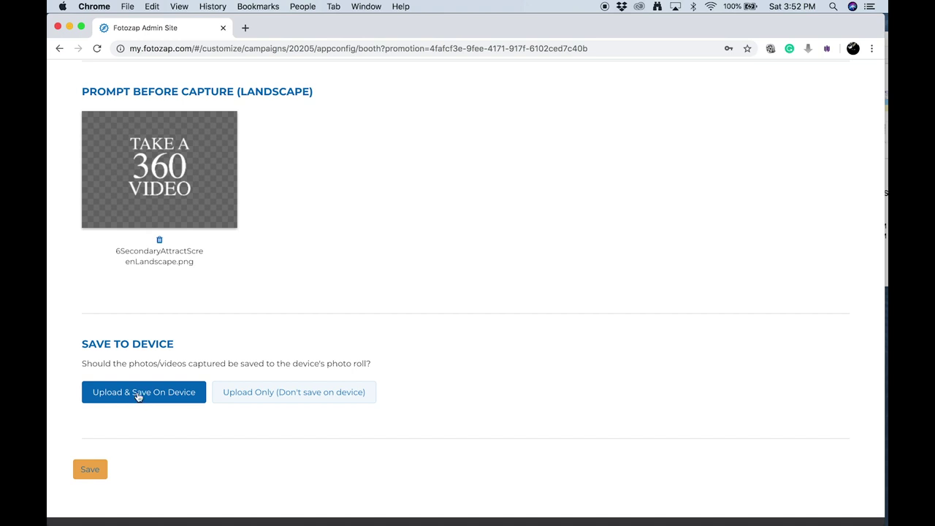
scroll(138, 439, down, 2)
click(90, 439)
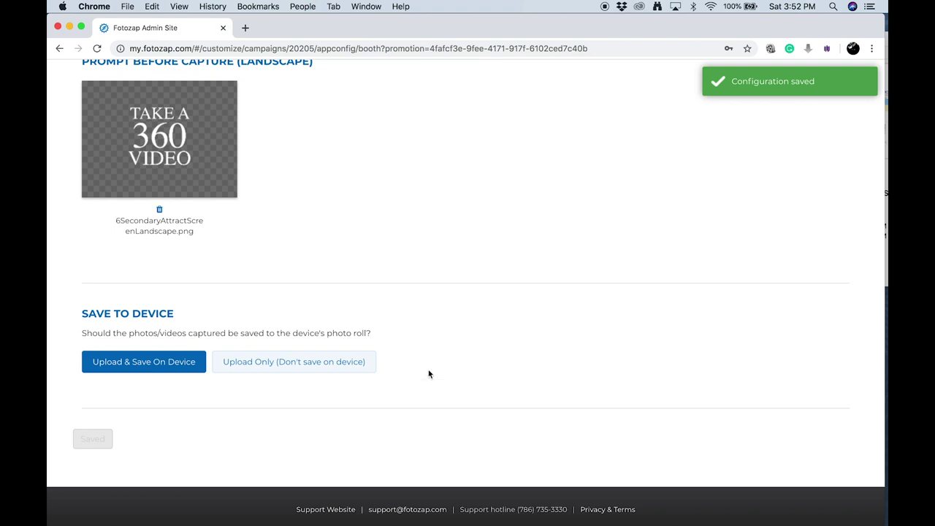
Return to the John & Kate Wedding promotion page
scroll(428, 373, up, 10)
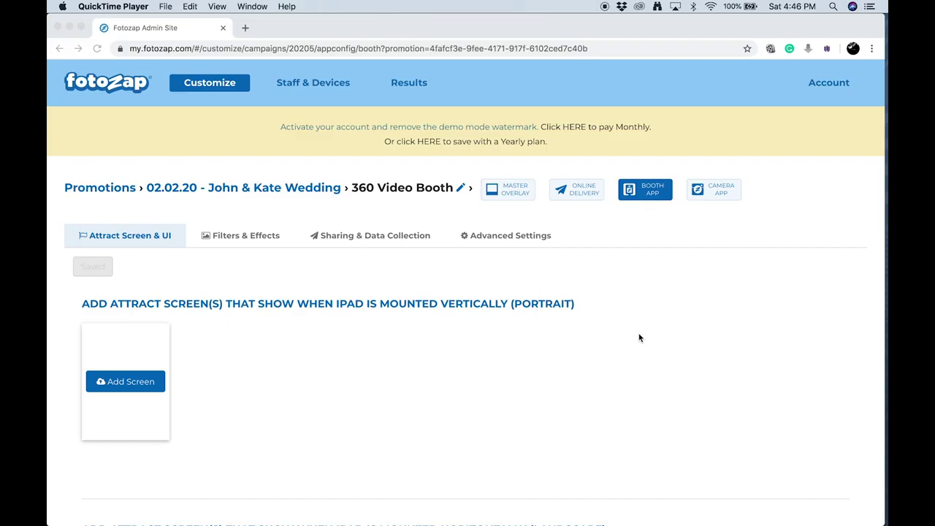
click(279, 192)
click(280, 192)
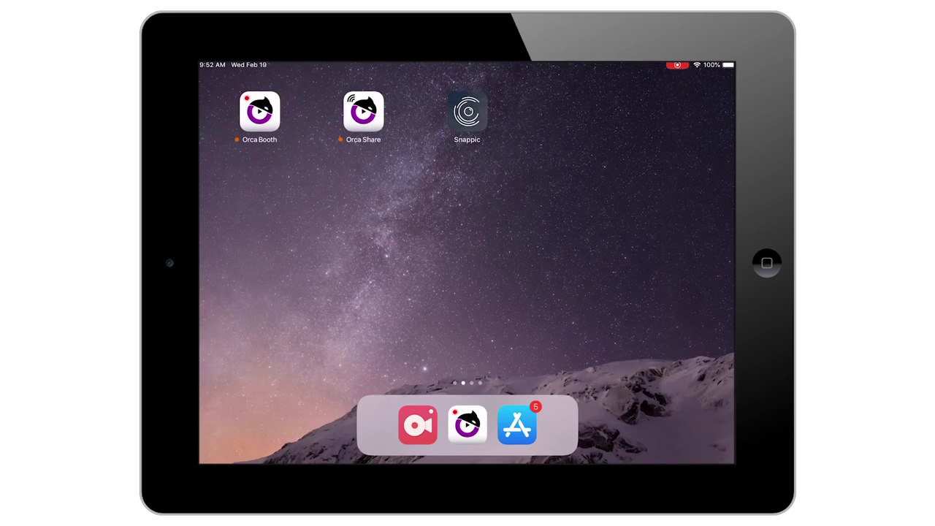
Launch Orca Booth on the camera iPad and scan the registration QR code
click(259, 111)
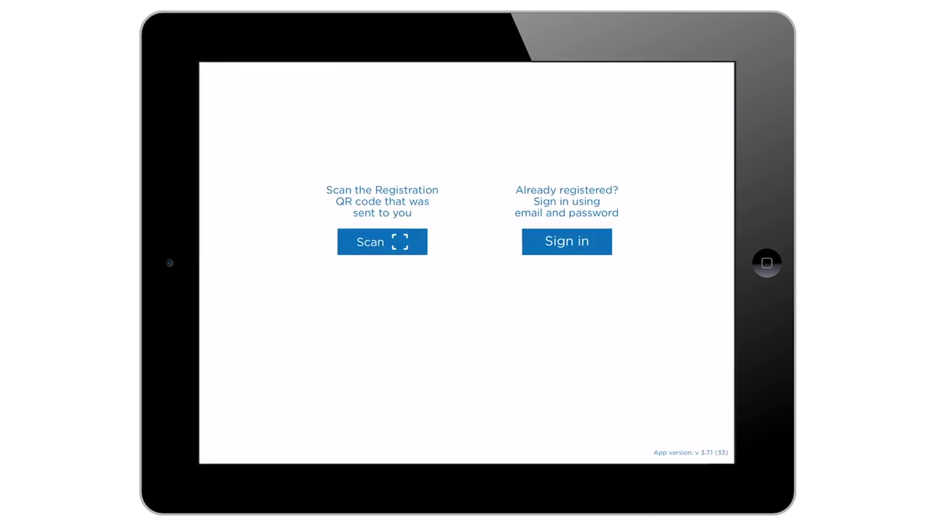
click(382, 242)
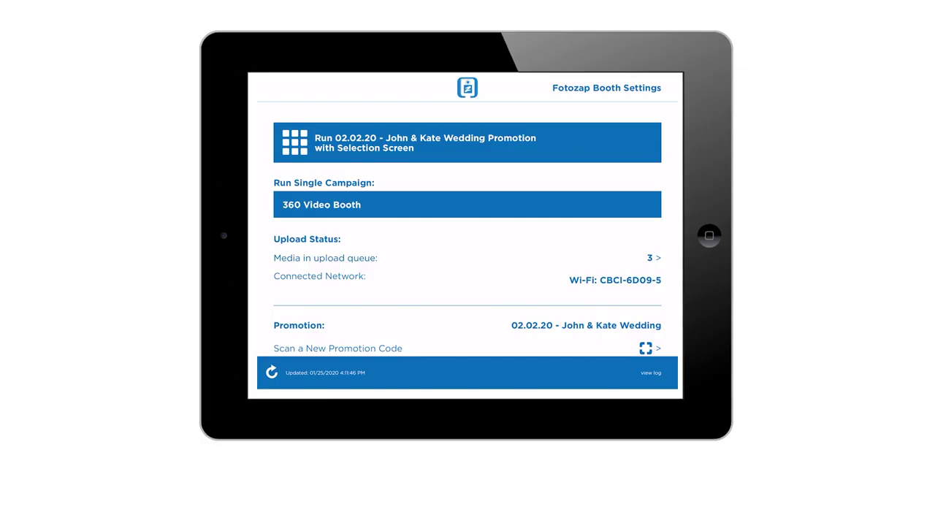
Set camera exposure bias to about -2.6 and colour temperature to 4072
scroll(468, 229, down, 5)
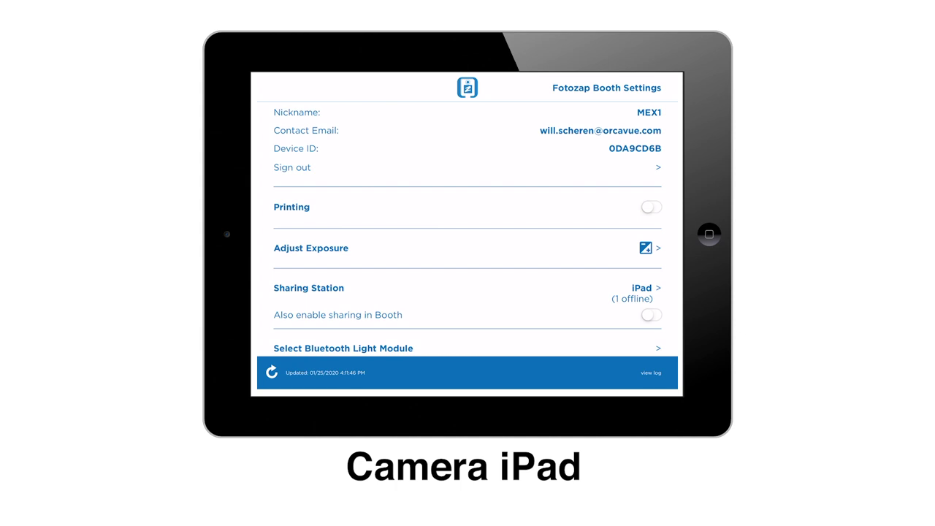
click(645, 248)
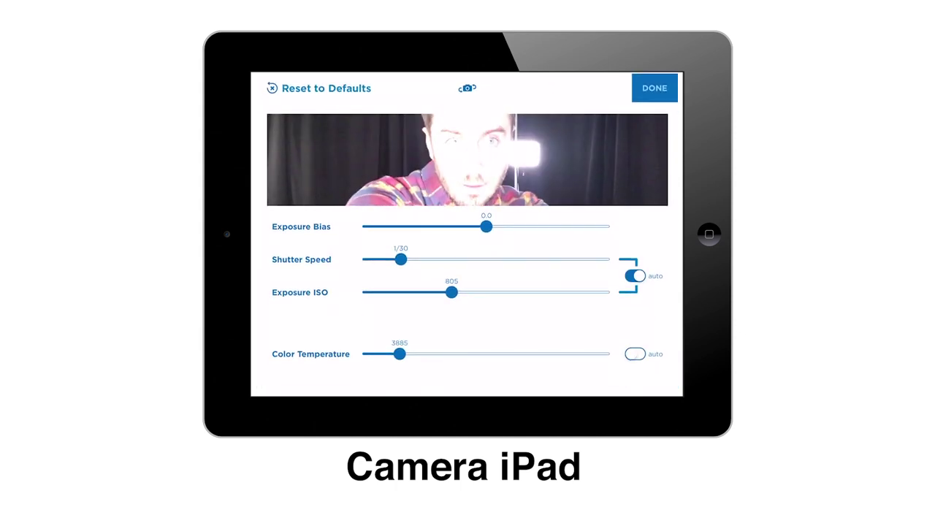
drag(486, 227, 448, 226)
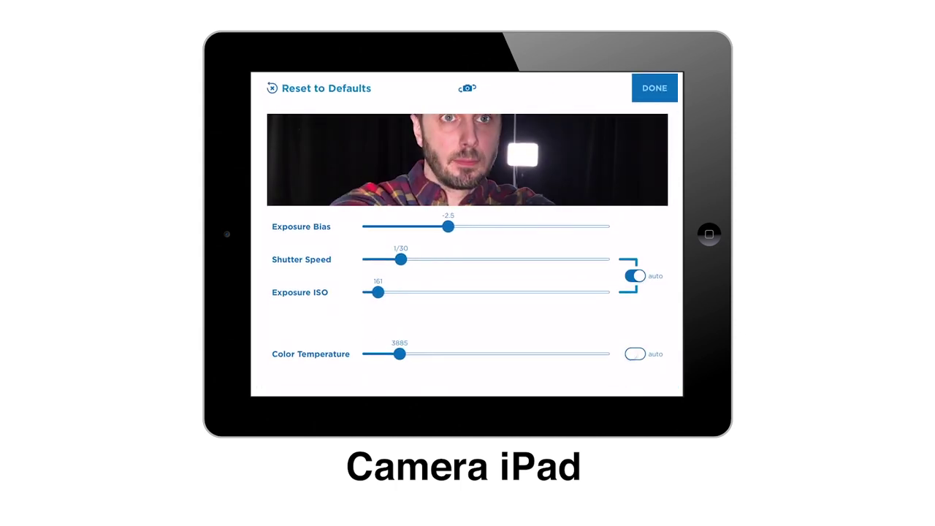
mouse_move(400, 353)
mouse_down()
mouse_move(456, 354)
mouse_move(368, 353)
mouse_move(407, 354)
mouse_up()
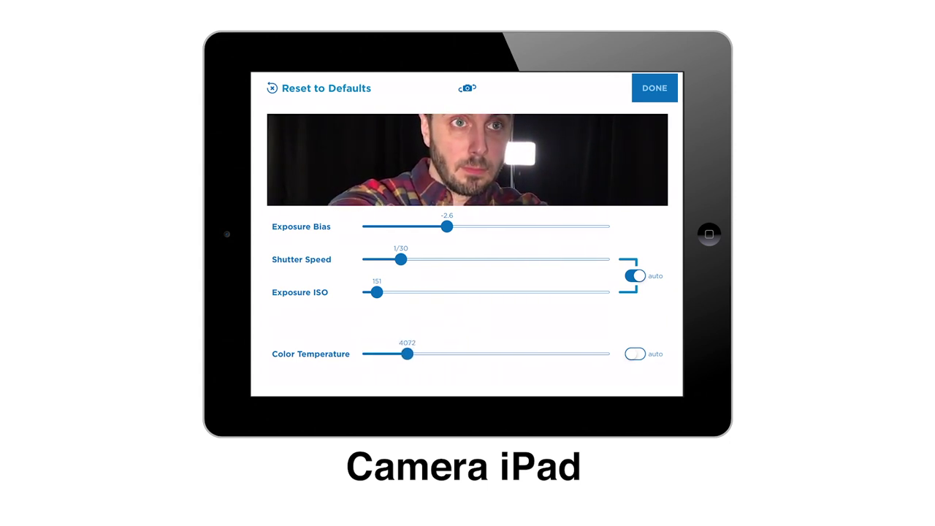
click(655, 87)
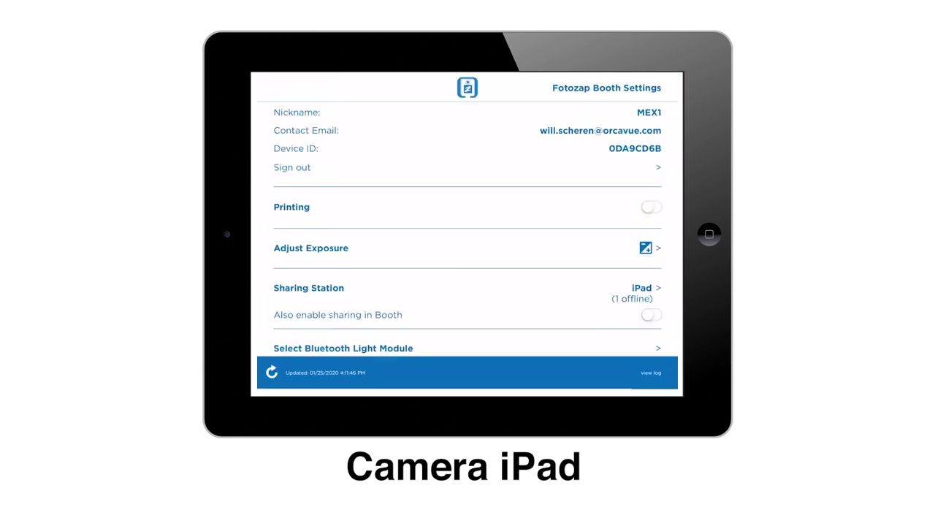
scroll(466, 234, up, 5)
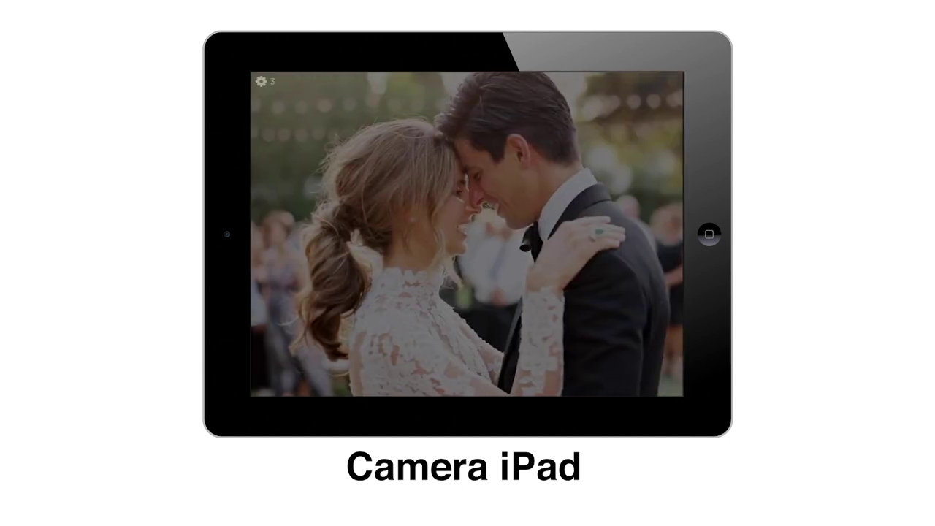